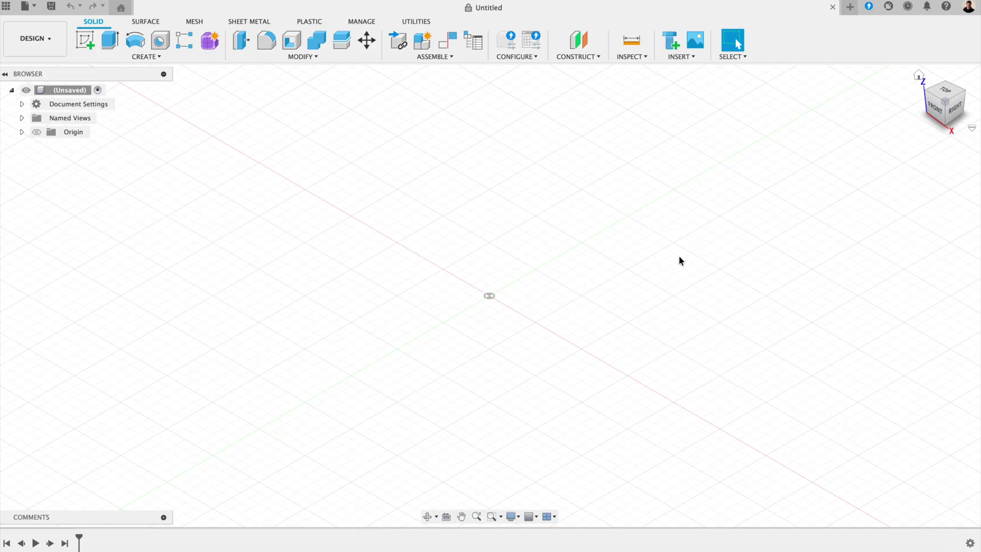
# Step: Set the Preferences interface theme to Dark Blue and apply it
pyautogui.click(968, 7)
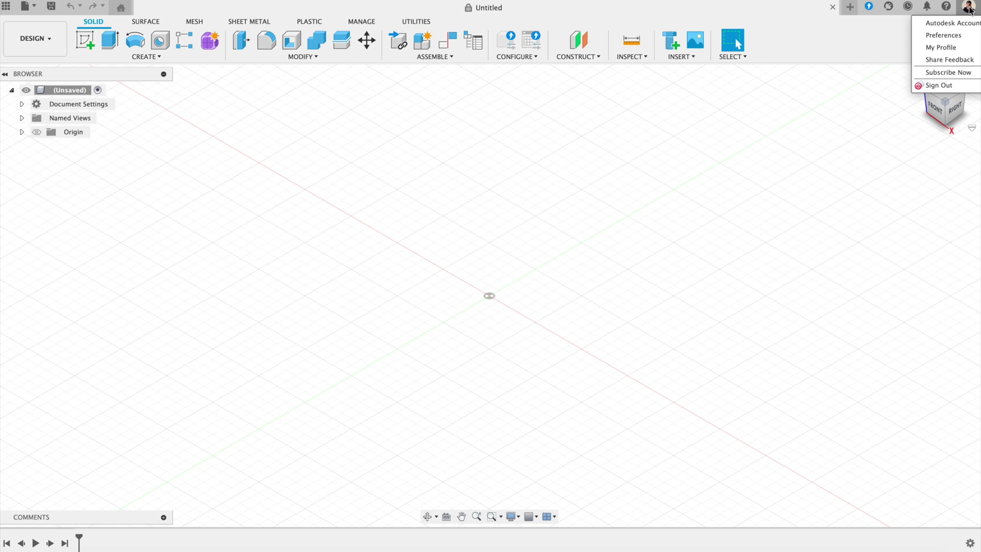
pyautogui.click(949, 35)
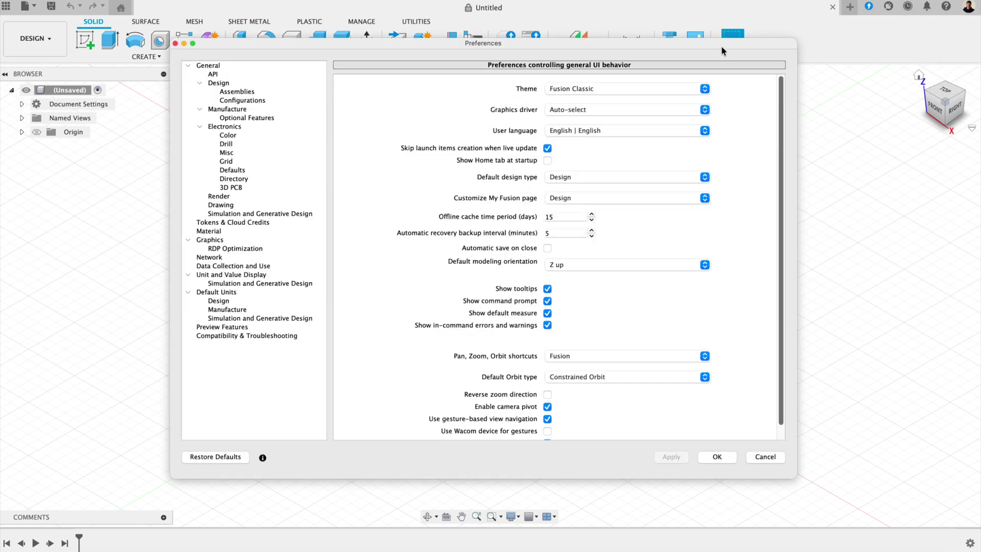
pyautogui.moveTo(722, 45); pyautogui.dragTo(724, 71)
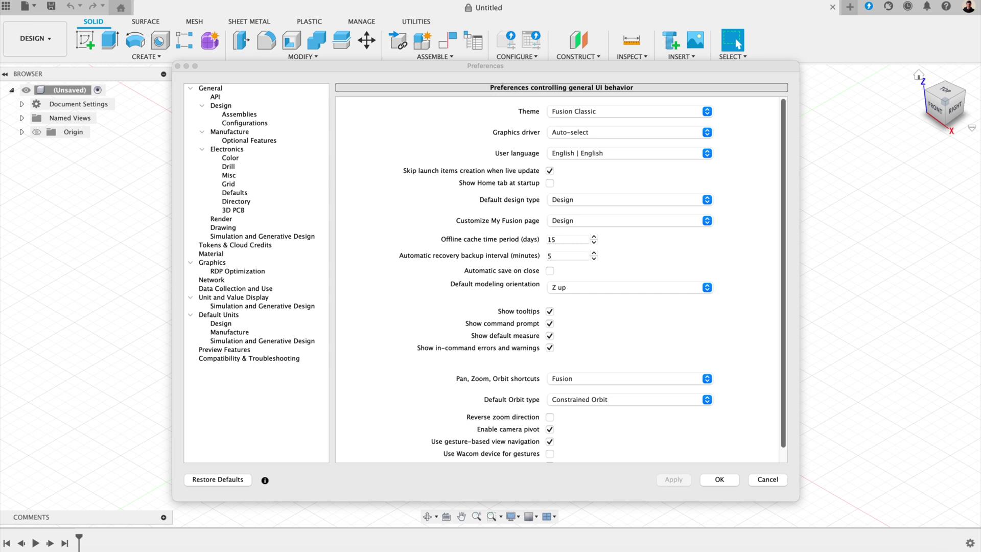
pyautogui.click(707, 111)
pyautogui.click(721, 116)
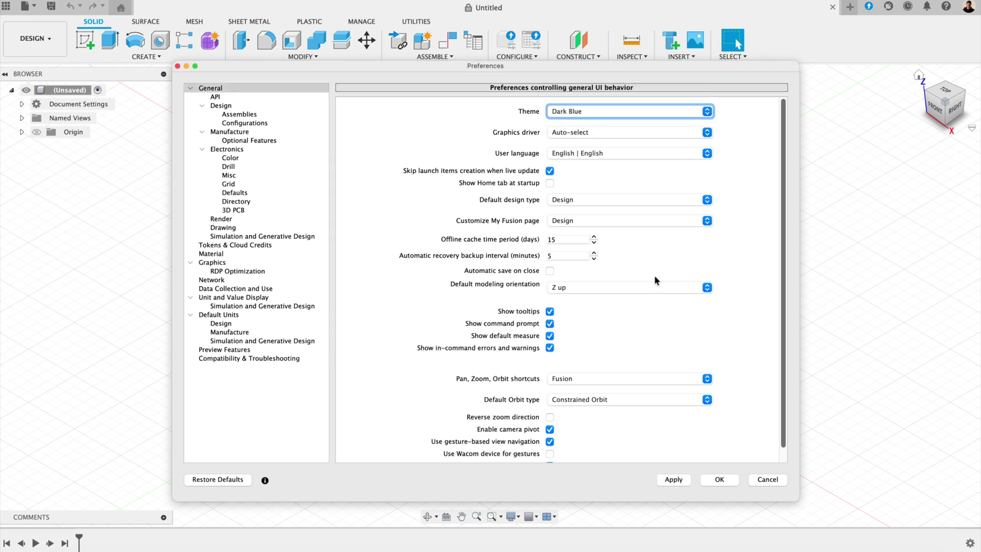
pyautogui.click(674, 481)
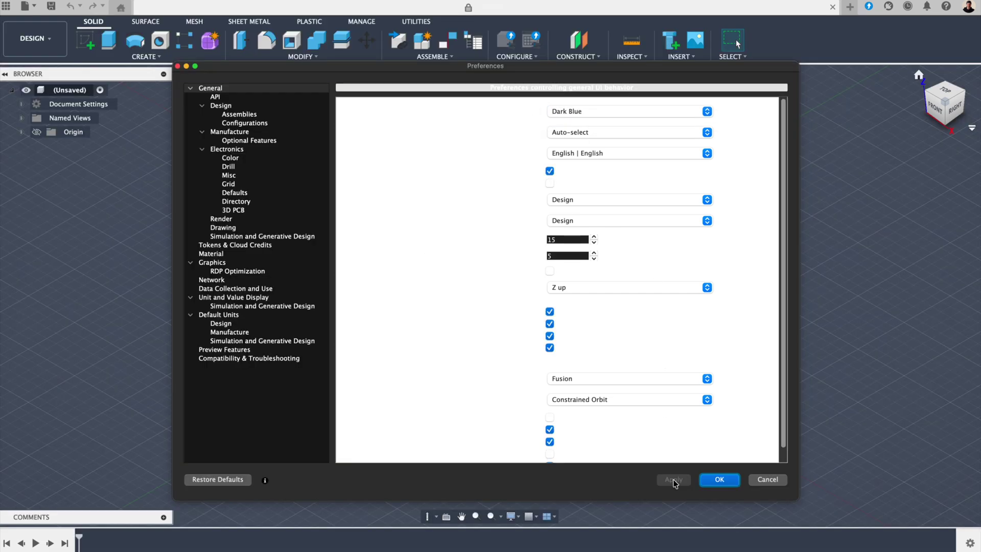
# Step: Keep English as the user language, close Preferences, then reopen them at the Design settings
pyautogui.click(707, 153)
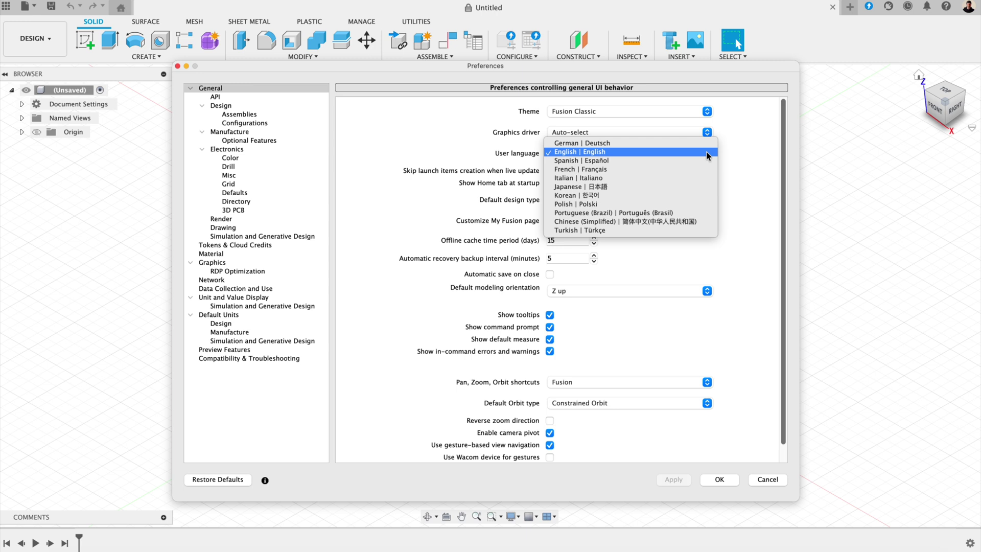
pyautogui.click(625, 154)
pyautogui.scroll(-1, 625, 153)
pyautogui.moveTo(594, 241)
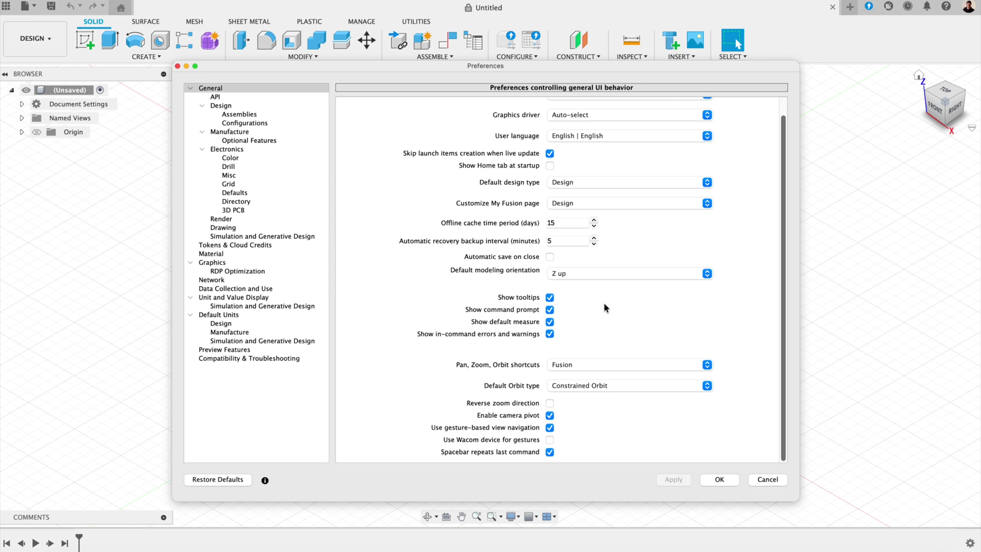
pyautogui.press('Return')
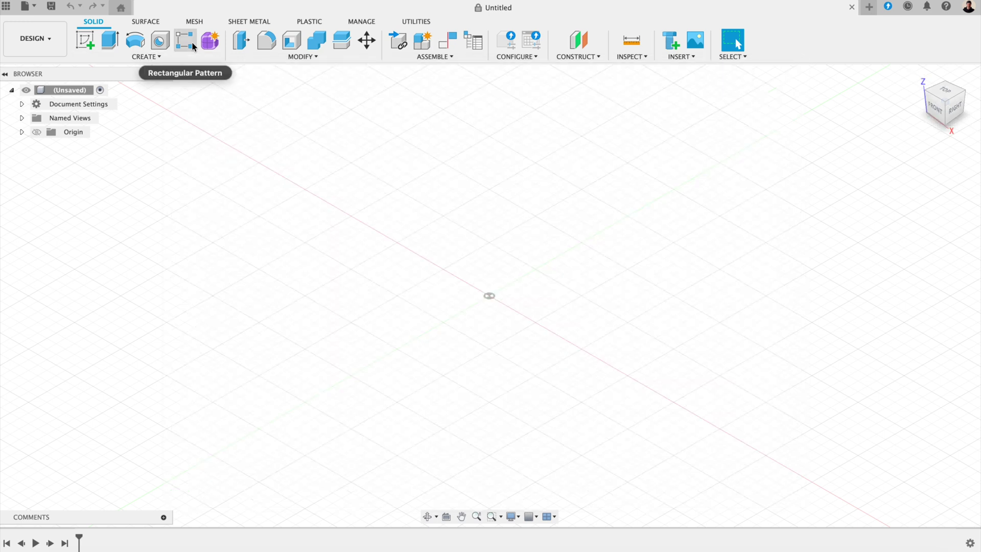
pyautogui.moveTo(191, 42)
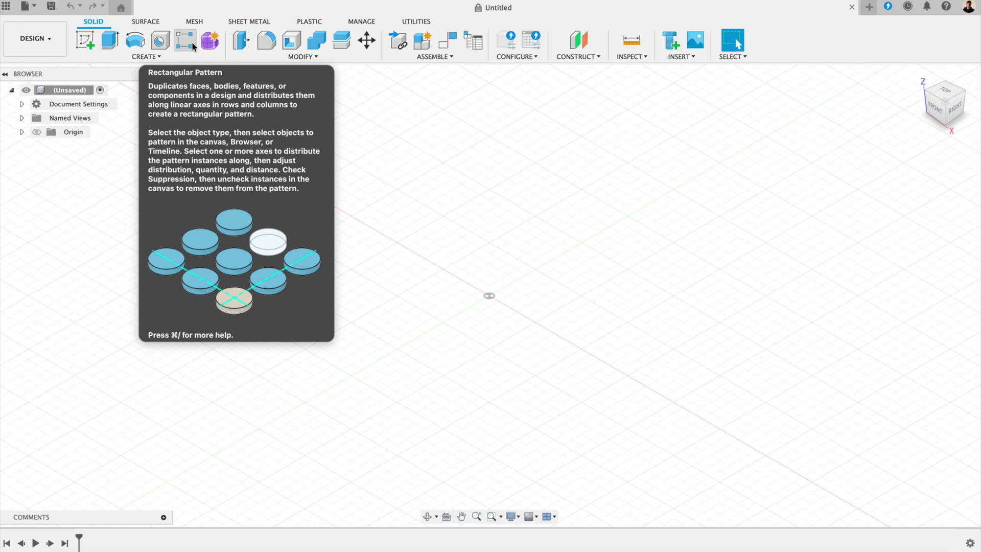
pyautogui.press('super+comma')
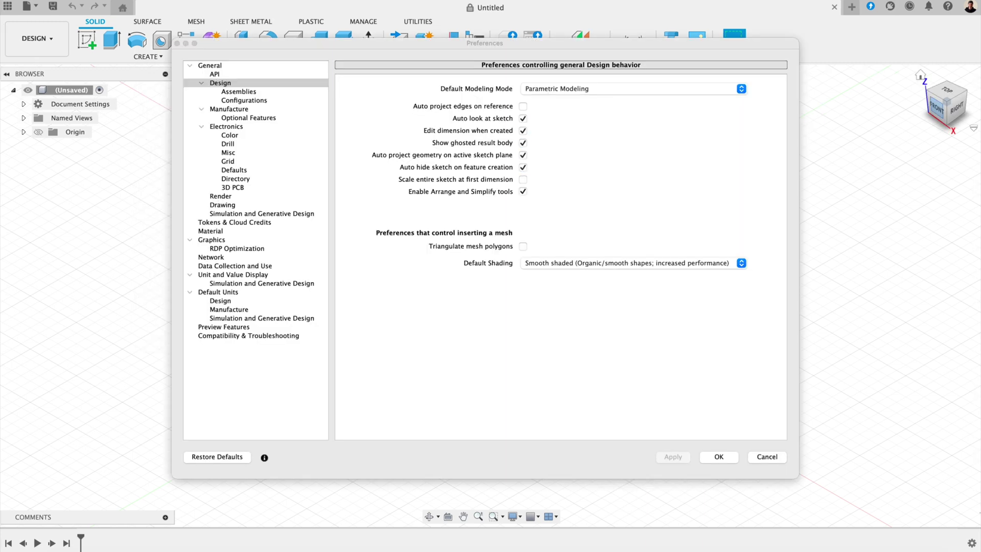
# Step: Check 'Auto project edges on reference' in General > Design preferences
pyautogui.click(622, 198)
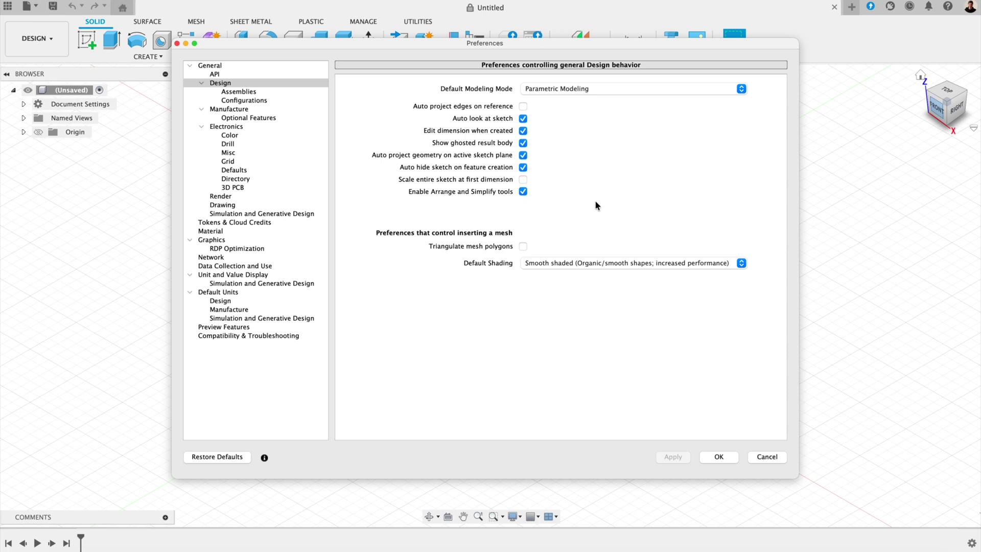
pyautogui.click(523, 106)
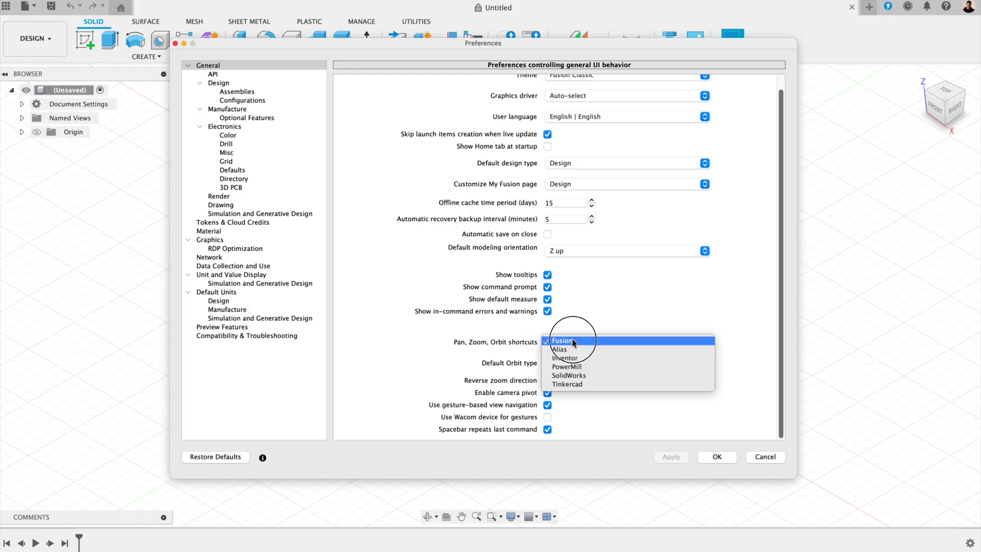
# Step: Keep Fusion as the Pan/Zoom/Orbit shortcut scheme and toggle Reverse zoom direction
pyautogui.click(580, 320)
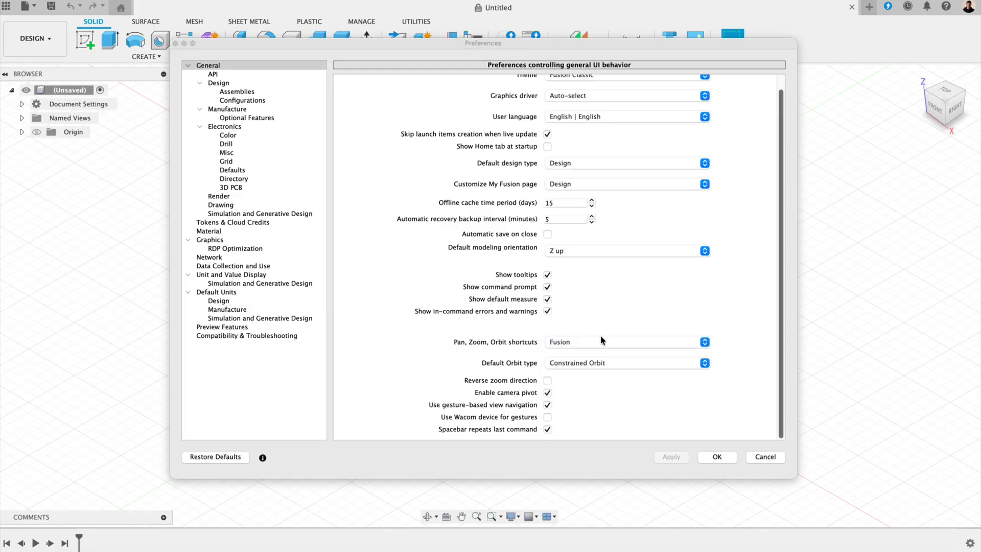
pyautogui.click(616, 347)
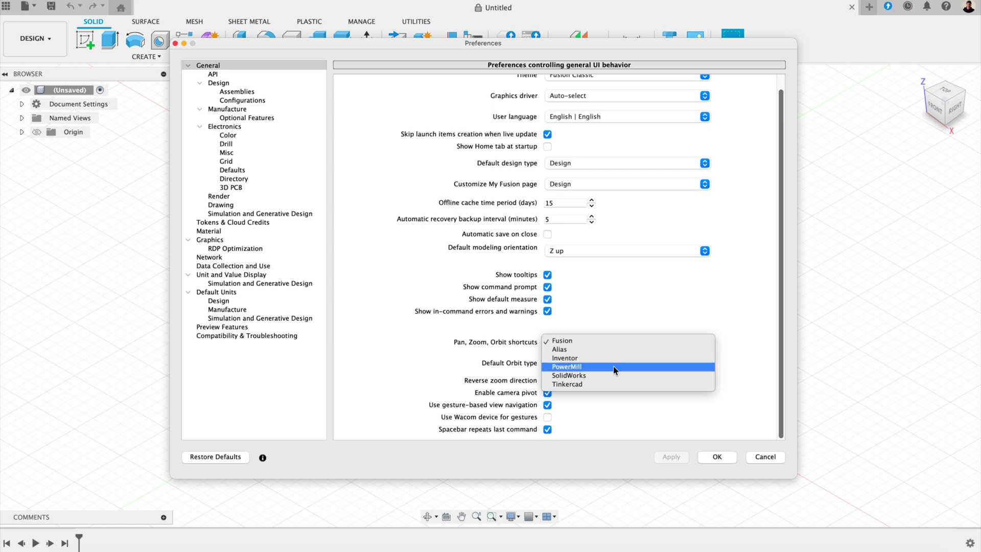
pyautogui.scroll(1, 615, 380)
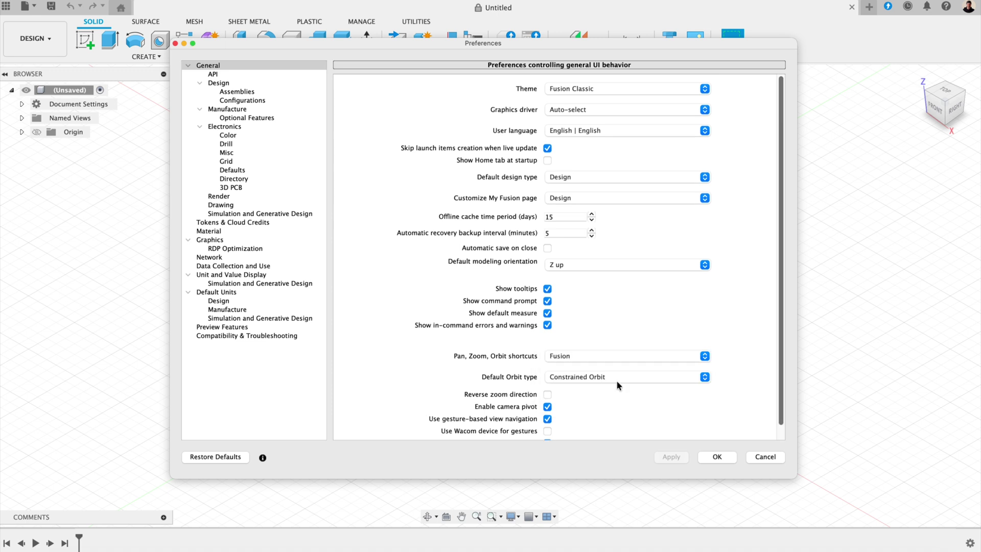
pyautogui.click(547, 394)
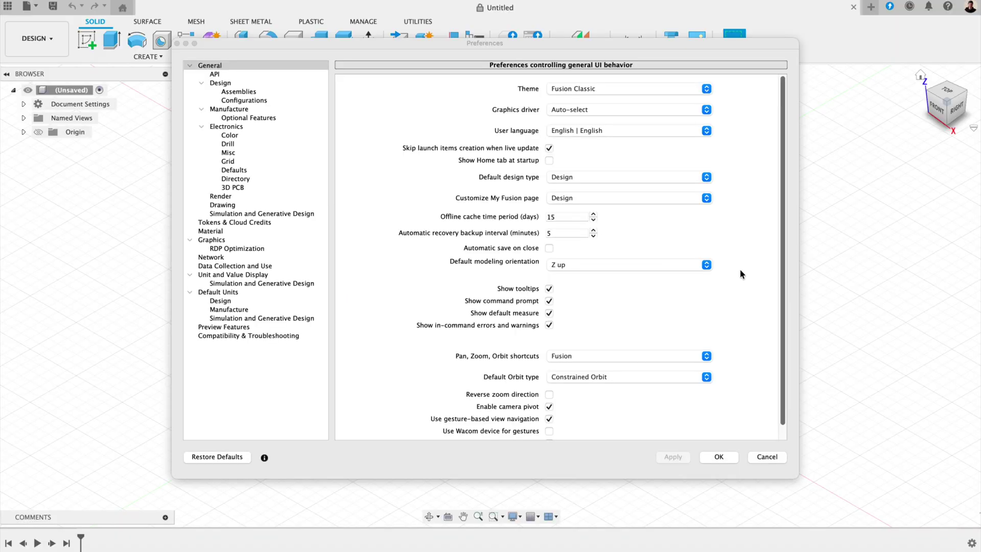
# Step: Review the Default Orbit type choices and the 'Spacebar repeats last command' option
pyautogui.scroll(-1, 750, 290)
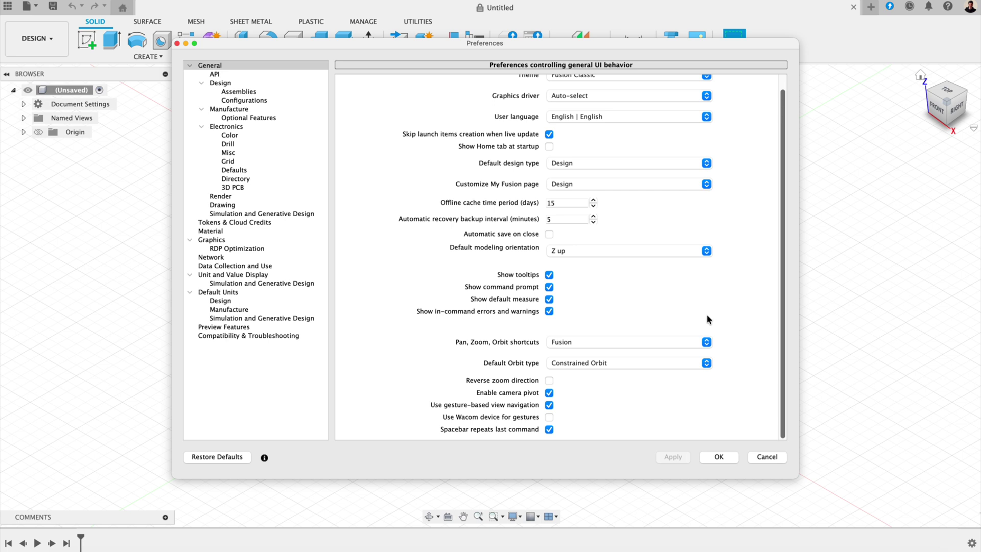
pyautogui.click(688, 361)
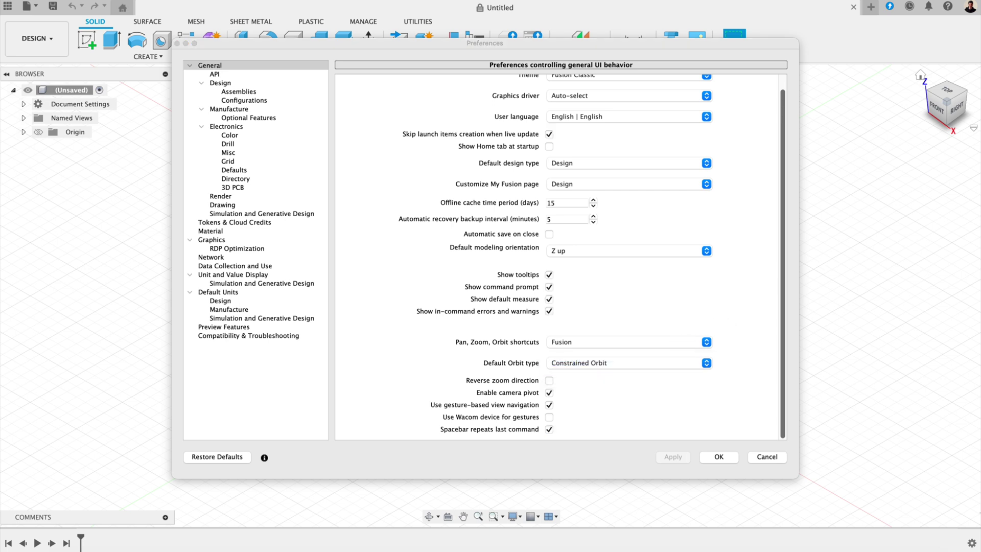
pyautogui.click(597, 418)
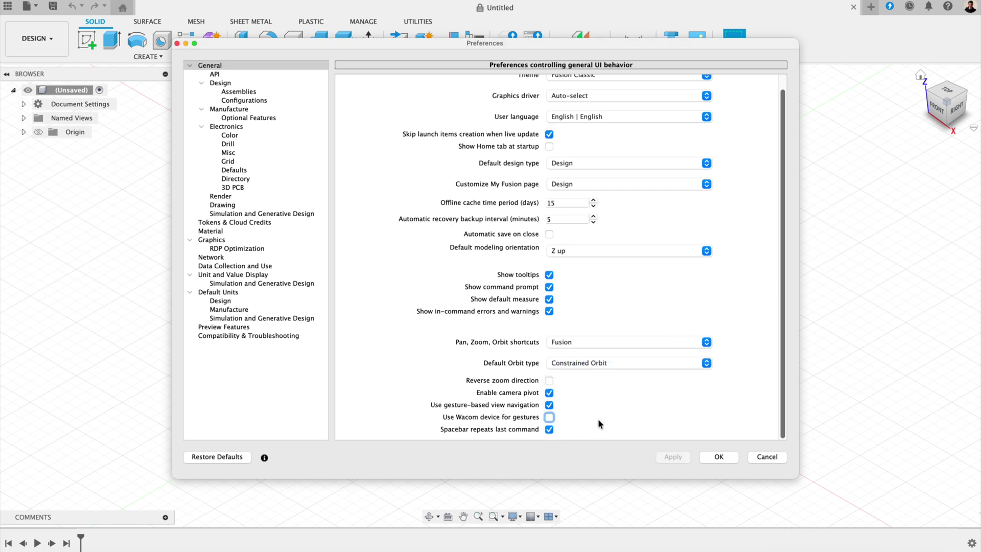
pyautogui.click(631, 363)
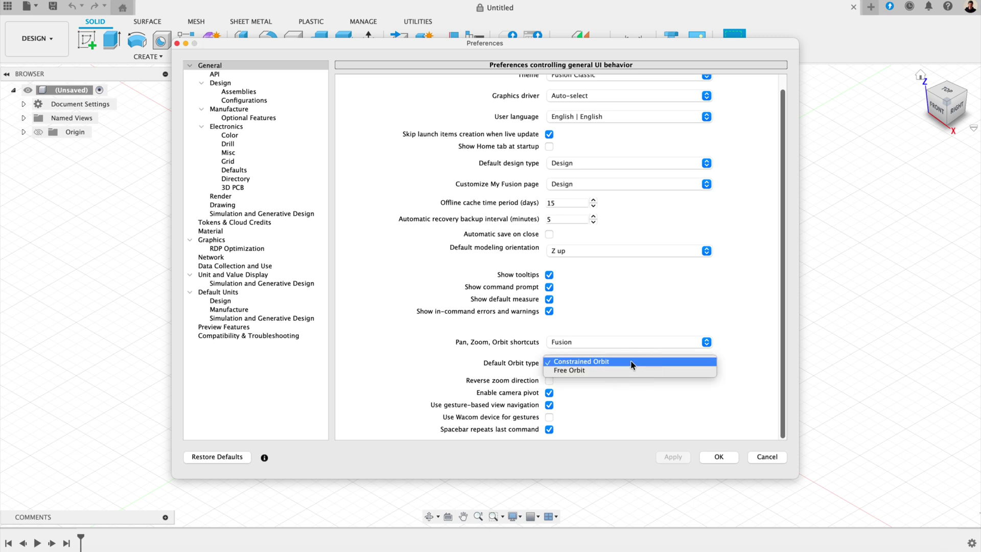
pyautogui.click(630, 369)
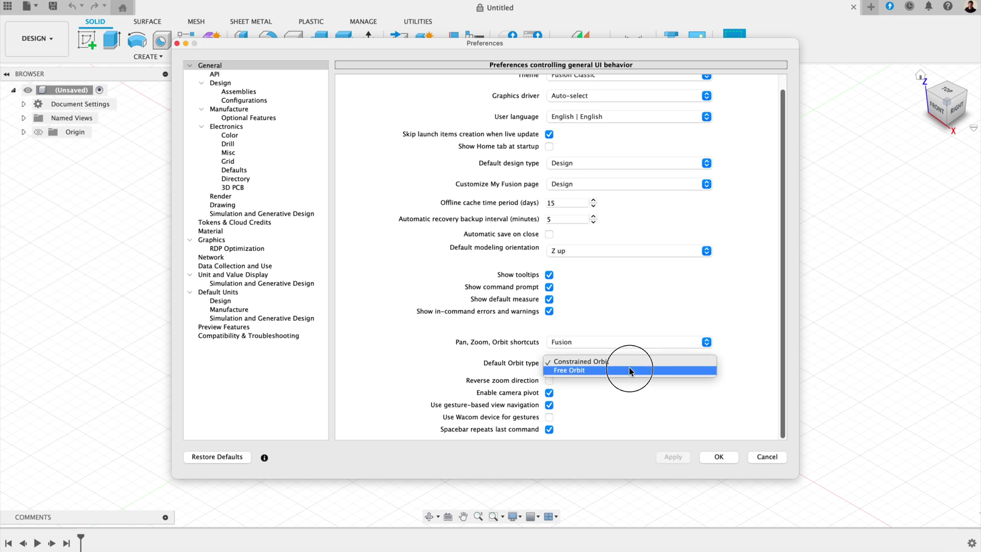
pyautogui.click(549, 430)
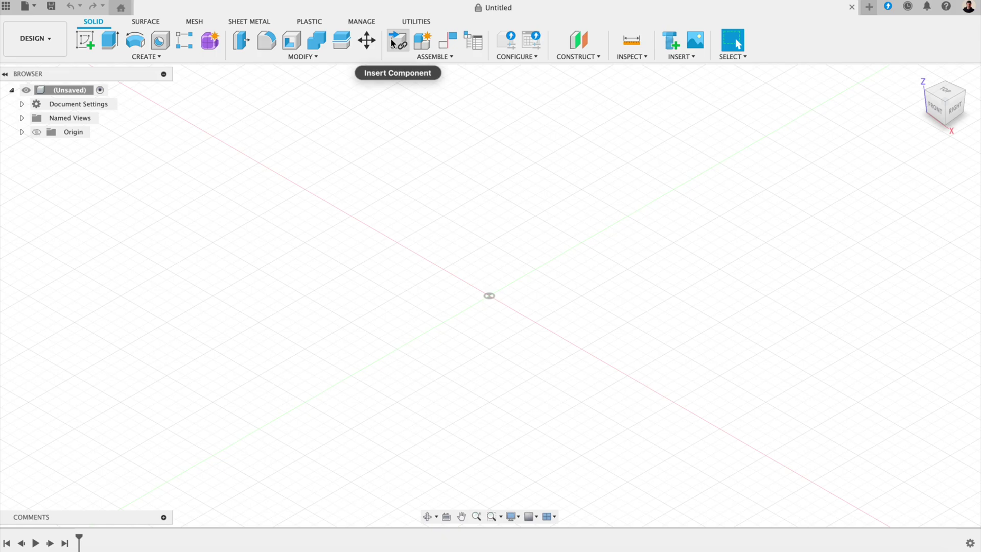
# Step: Rearrange the Extrude and Revolve tools in the Create toolbar and reset toolbar customization
pyautogui.moveTo(110, 39)
pyautogui.mouseDown()
pyautogui.moveTo(140, 38)
pyautogui.moveTo(105, 40)
pyautogui.mouseUp()
pyautogui.rightClick(101, 40)
pyautogui.rightClick(134, 41)
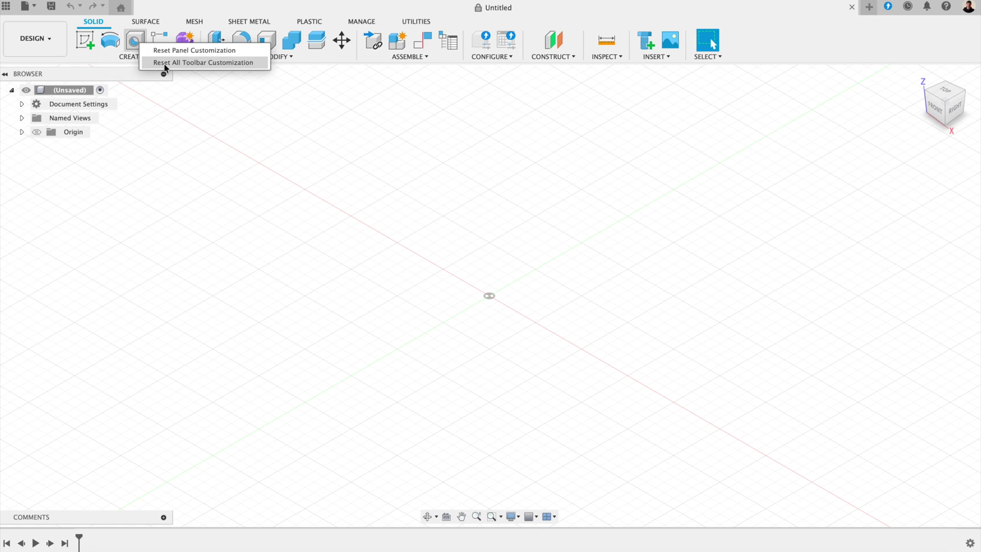
pyautogui.click(165, 63)
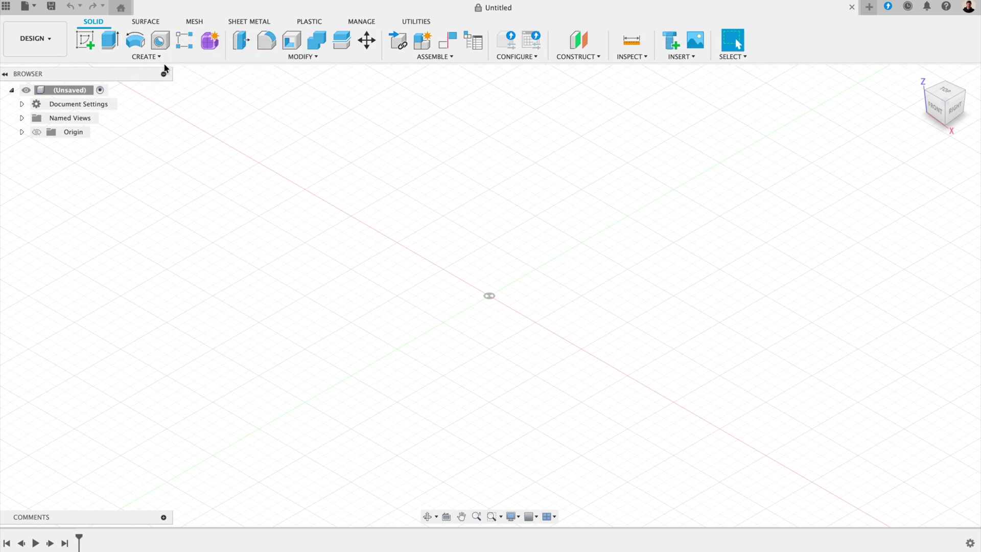
pyautogui.click(143, 45)
pyautogui.moveTo(143, 45); pyautogui.dragTo(193, 41)
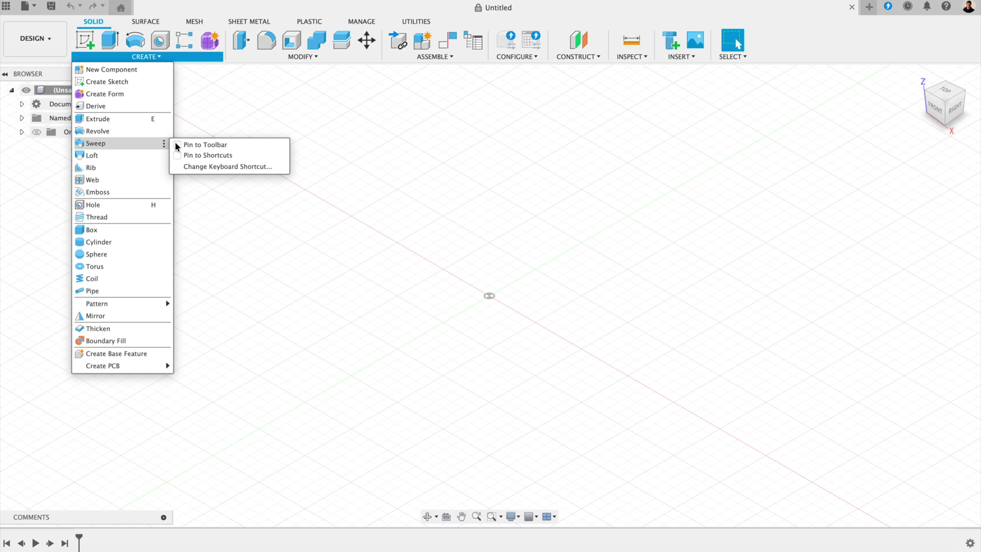
# Step: Toggle the Sweep tool's toolbar pin, leaving it removed from the toolbar
pyautogui.click(177, 145)
pyautogui.click(177, 145)
pyautogui.click(177, 145)
pyautogui.click(177, 145)
pyautogui.click(177, 146)
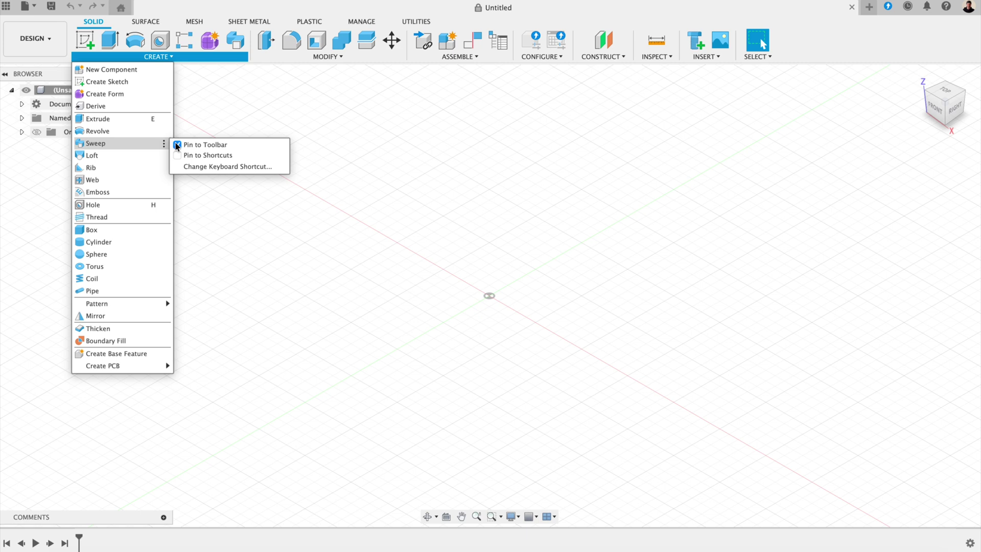
pyautogui.click(178, 145)
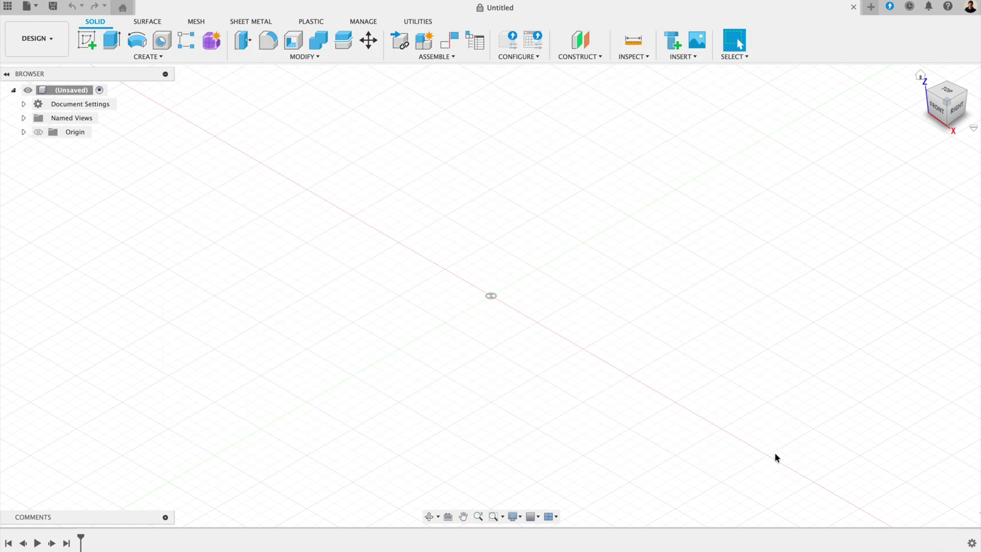
# Step: Switch the workspace from DESIGN to RENDER and view its setup options
pyautogui.click(46, 50)
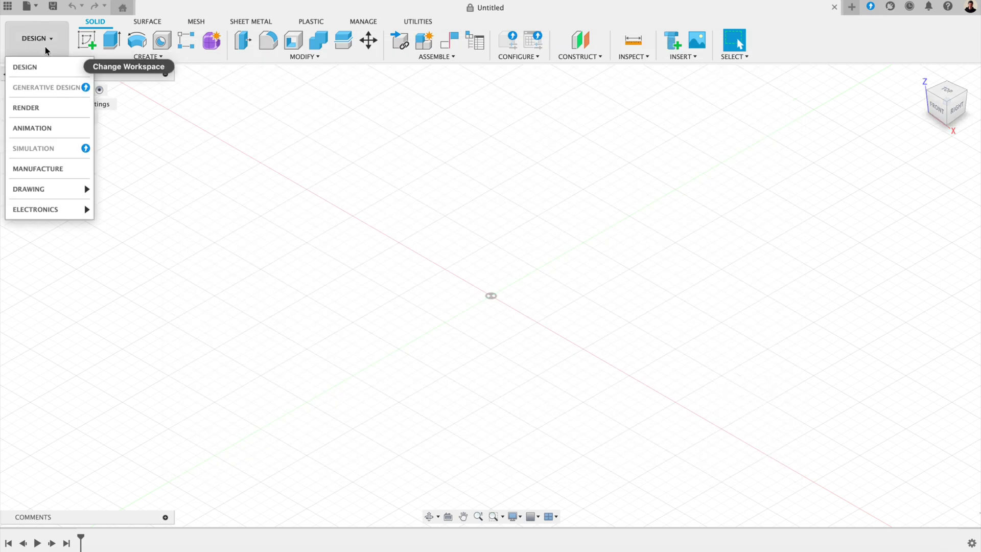
pyautogui.click(45, 107)
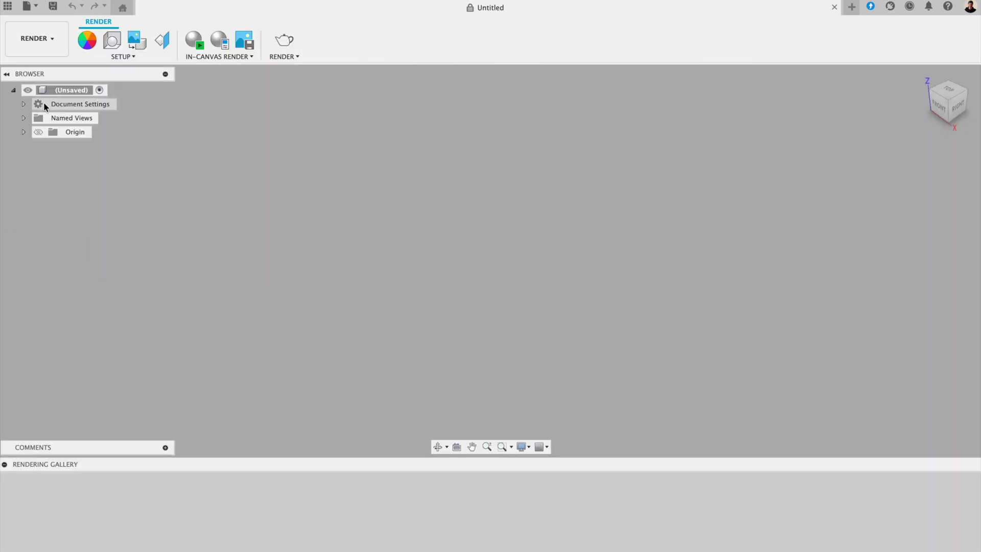
pyautogui.click(122, 56)
pyautogui.click(201, 84)
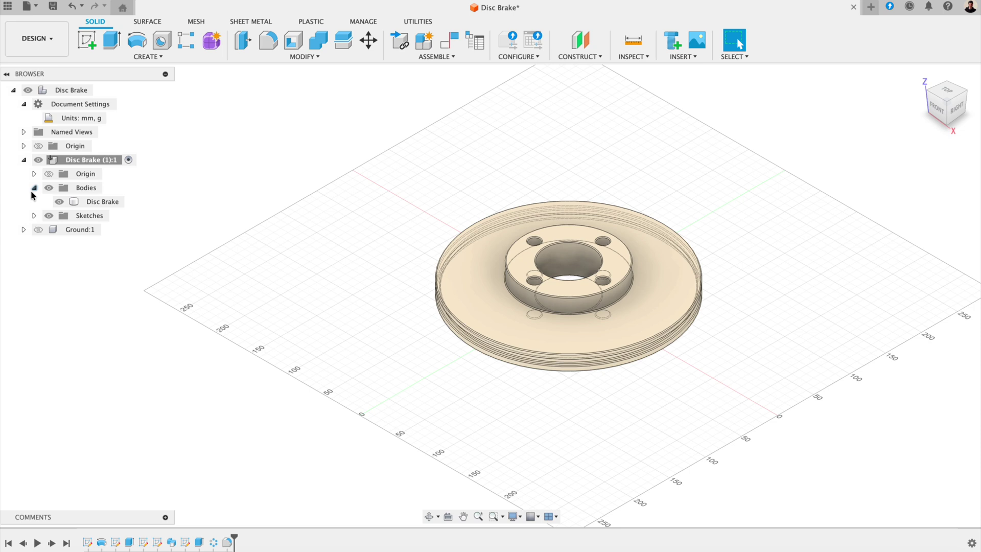
# Step: Rename Sketch1 in the browser to 'Brake 1'
pyautogui.click(35, 215)
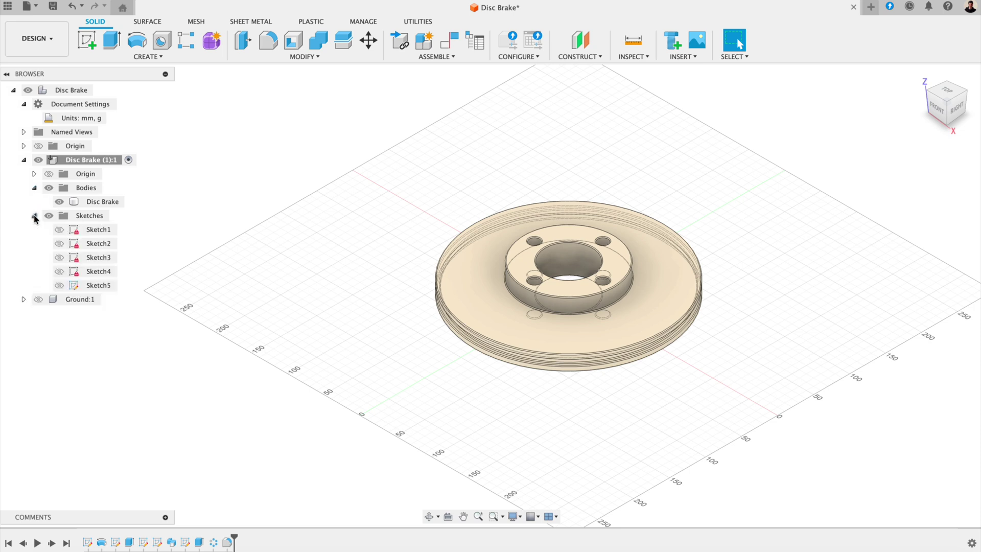
pyautogui.click(102, 230)
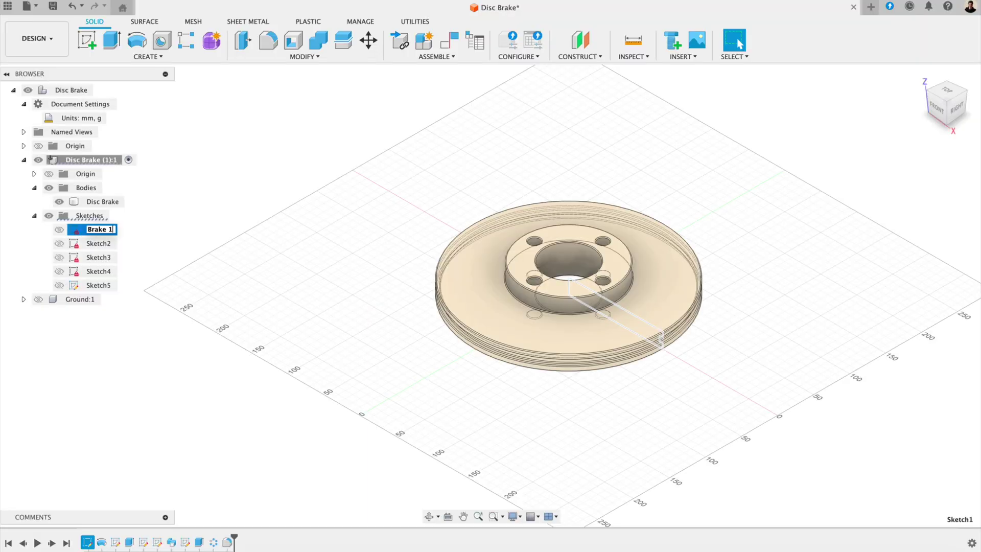
pyautogui.press('Return')
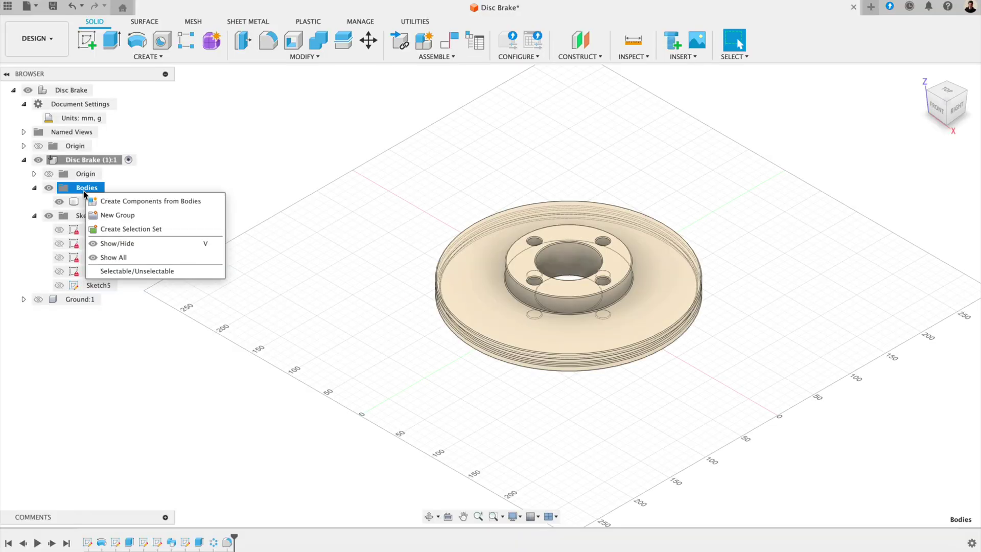
# Step: Create Group1 under Bodies and move the Disc Brake body into it
pyautogui.click(121, 214)
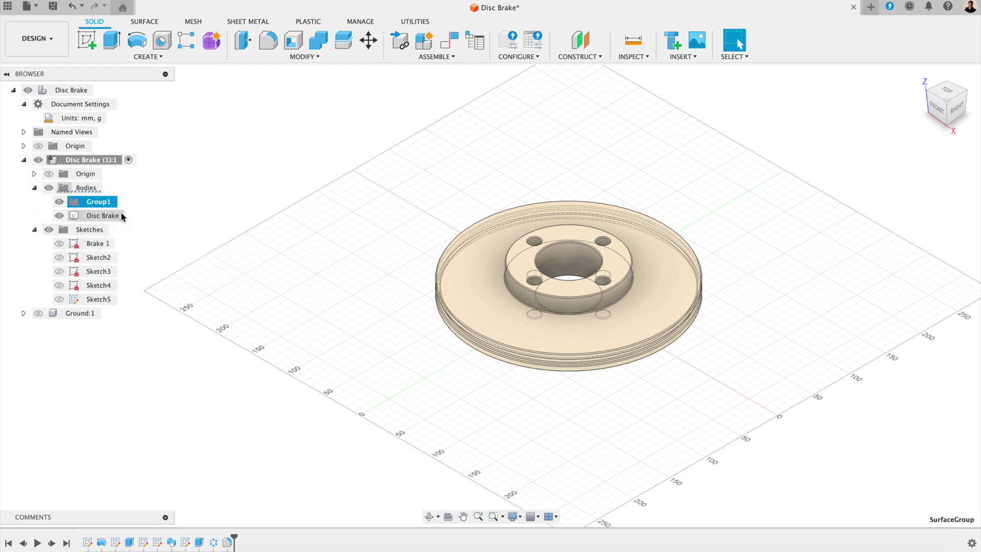
pyautogui.click(105, 216)
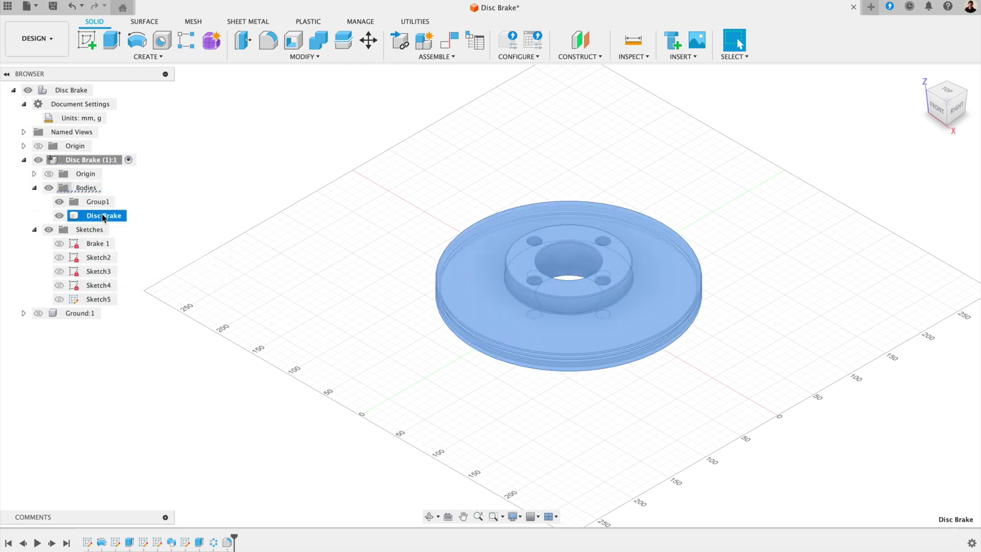
pyautogui.moveTo(103, 217); pyautogui.dragTo(100, 203)
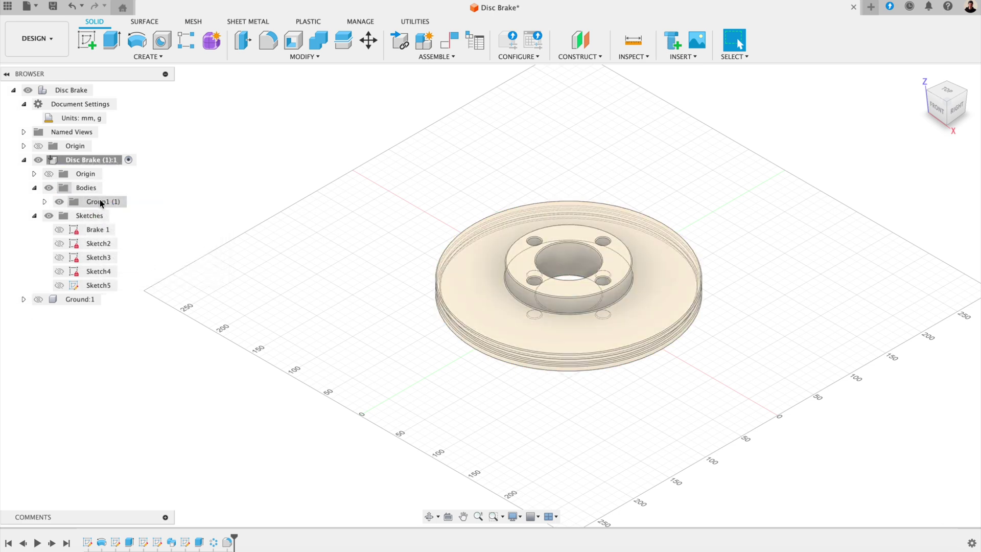
pyautogui.doubleClick(100, 201)
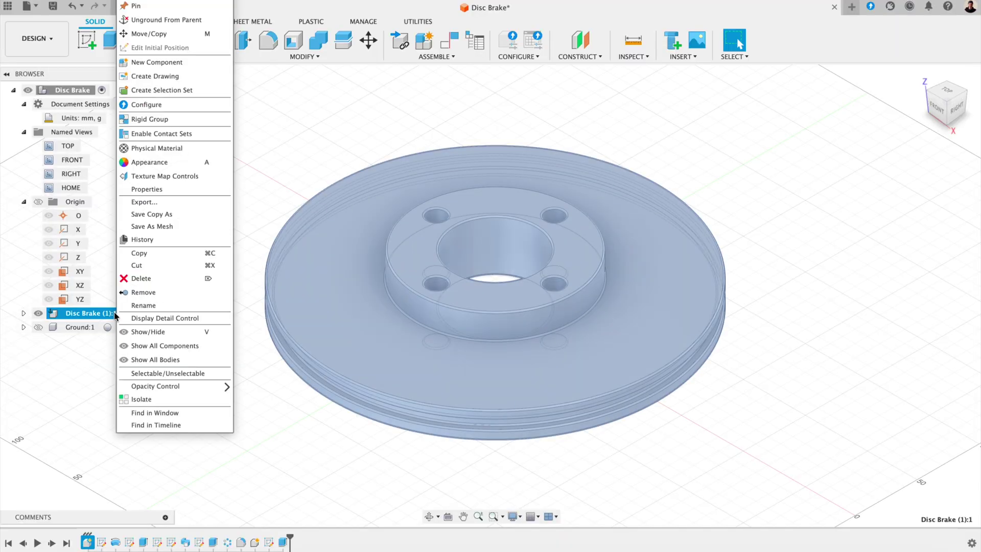
pyautogui.click(165, 1)
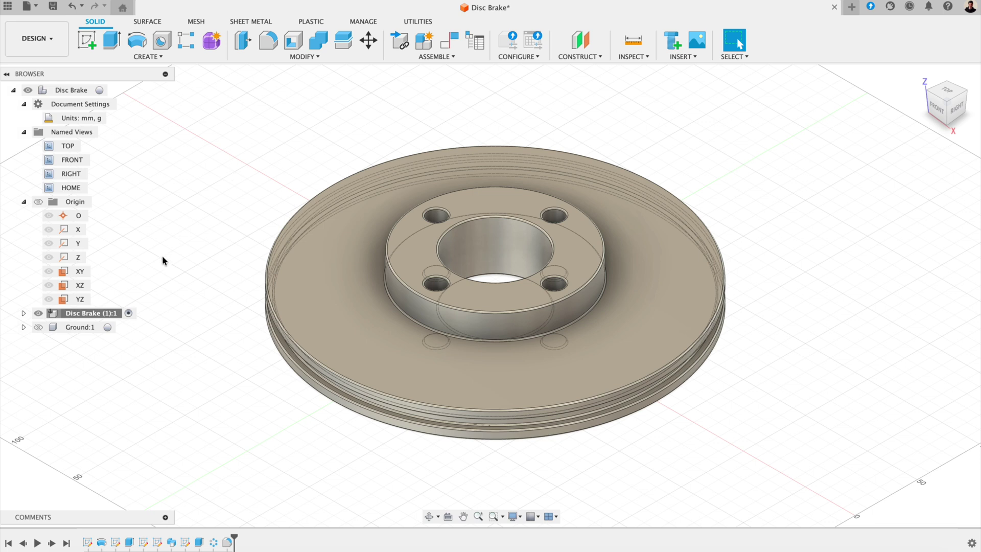
pyautogui.click(107, 327)
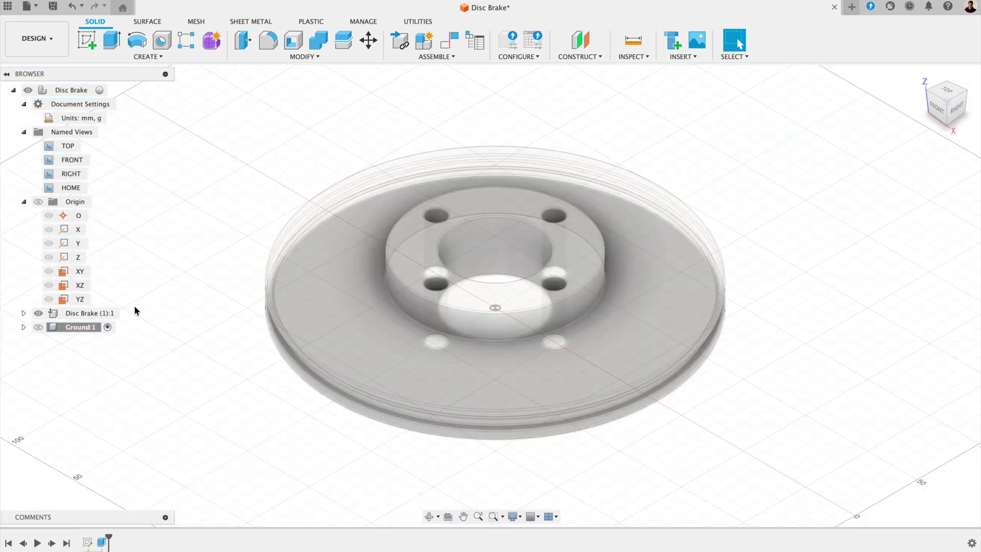
pyautogui.rightClick(114, 314)
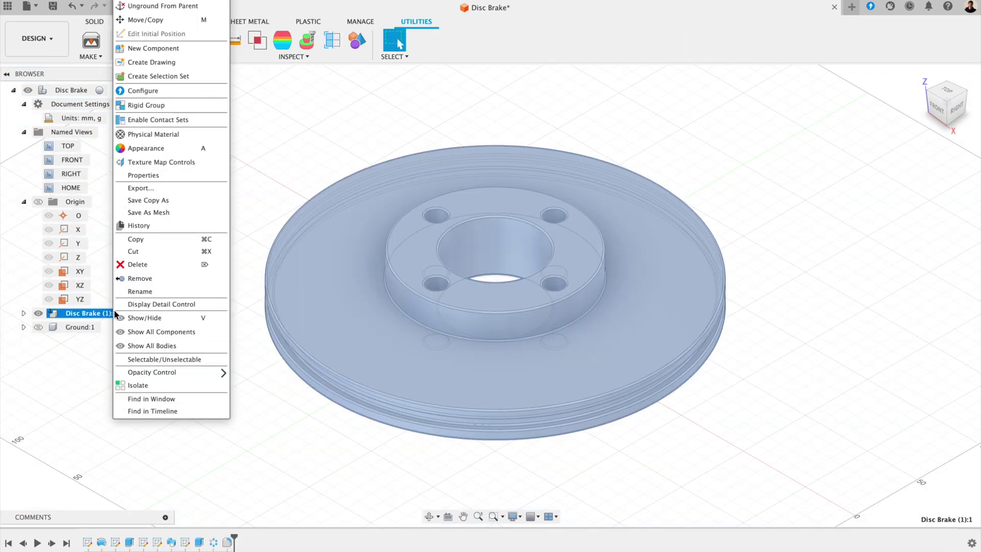
# Step: Apply an appearance, turn on Component Color Swatches, and cycle the disc brake's colour to yellow
pyautogui.click(153, 148)
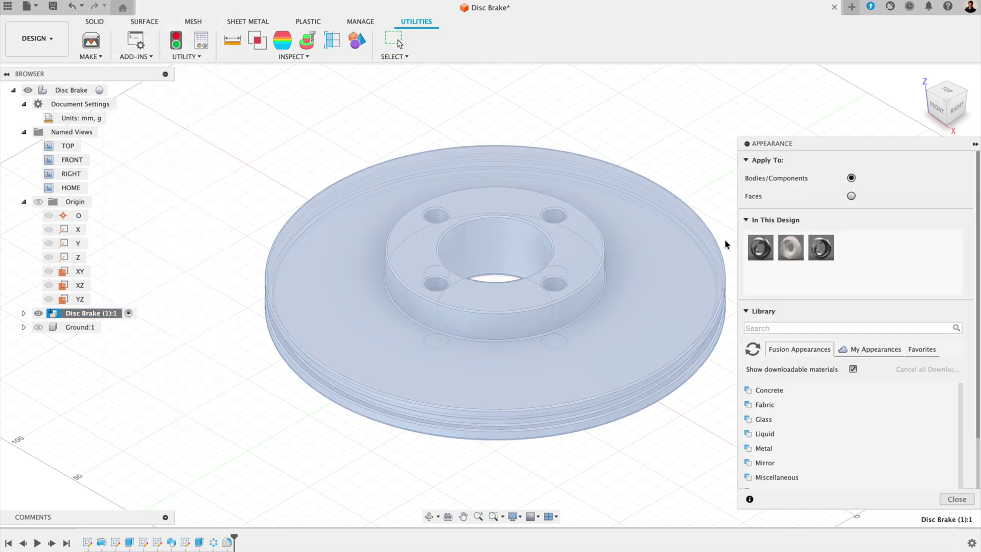
pyautogui.moveTo(791, 248); pyautogui.dragTo(660, 272)
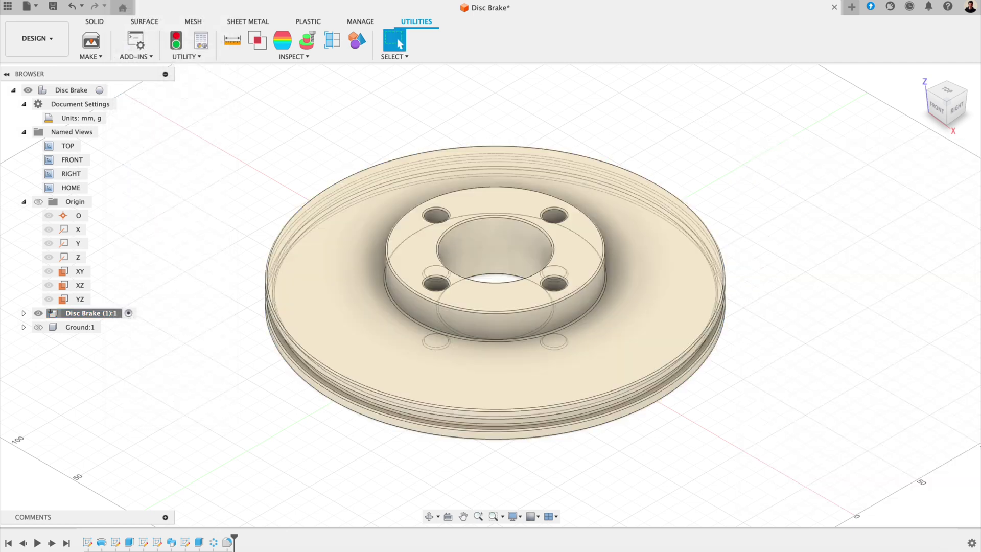
pyautogui.click(358, 41)
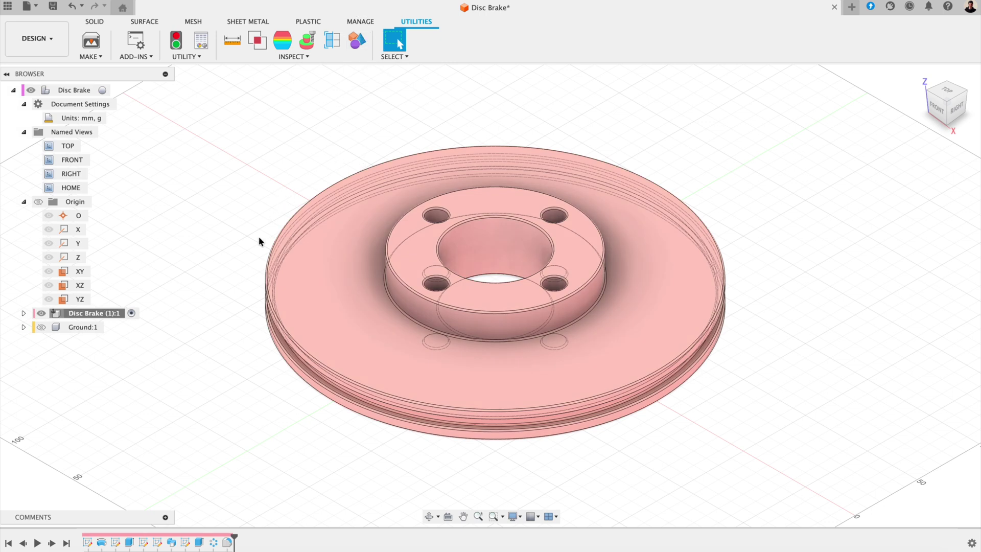
pyautogui.rightClick(104, 313)
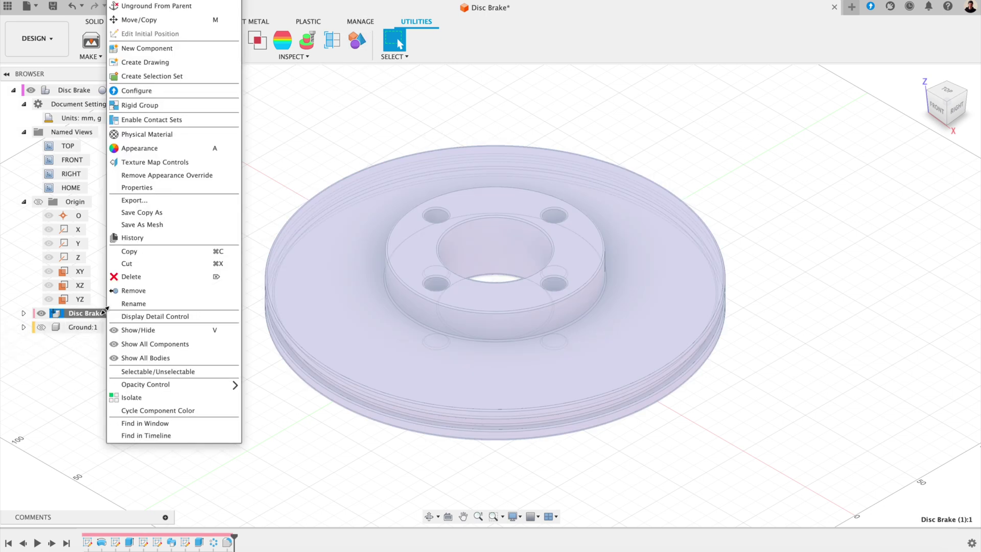
pyautogui.click(134, 410)
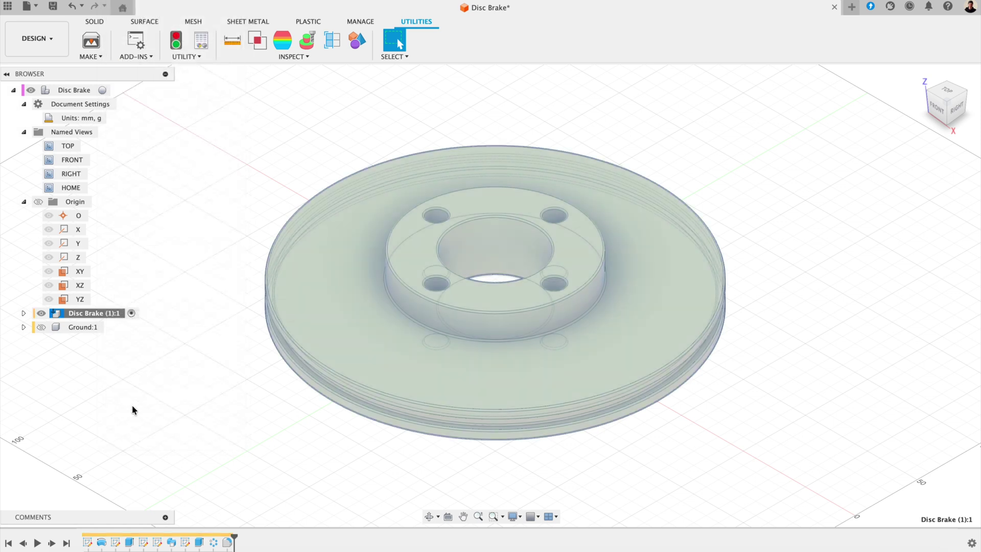
pyautogui.click(751, 393)
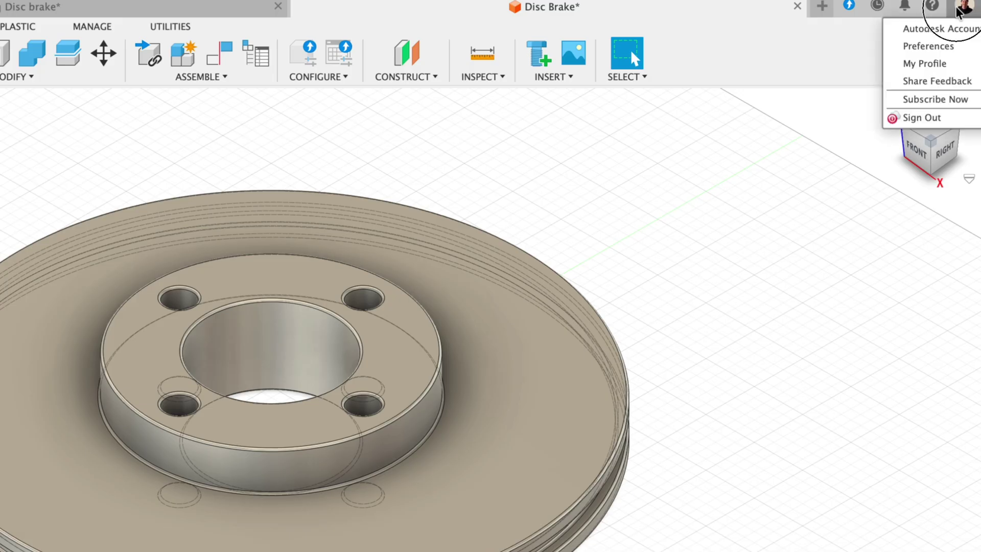
# Step: In Default Units preferences, keep mm for Design and for Simulation and Generative Design lengths
pyautogui.click(928, 46)
pyautogui.click(93, 345)
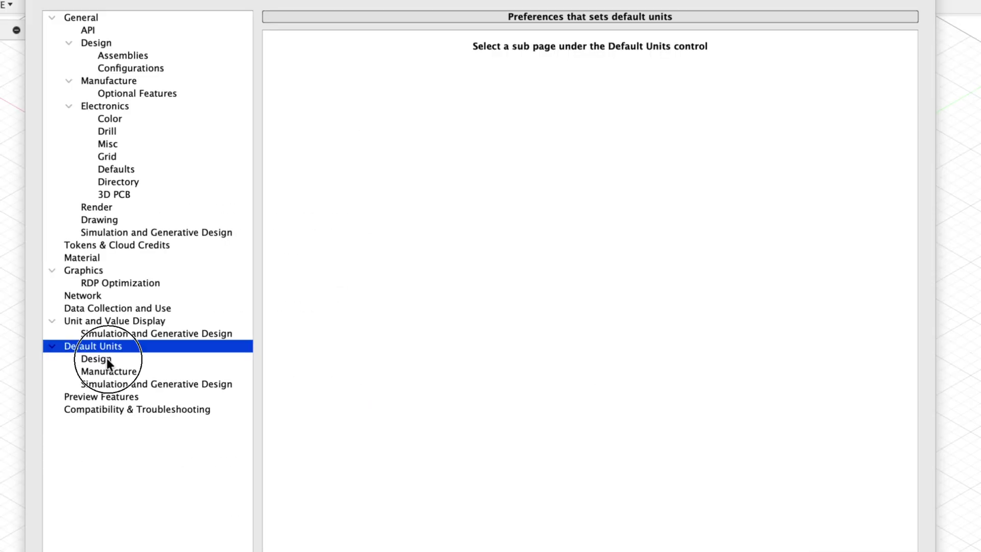
pyautogui.click(106, 359)
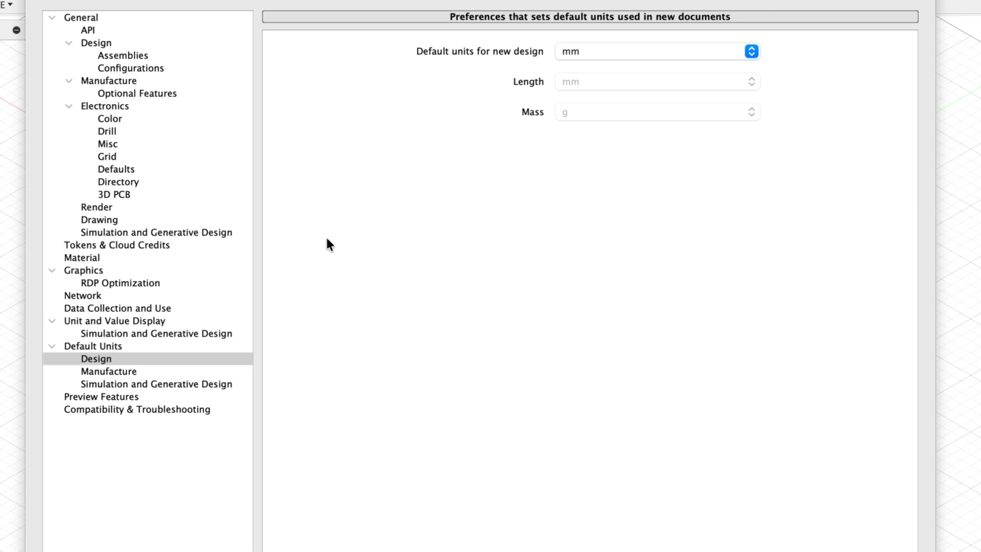
pyautogui.click(611, 52)
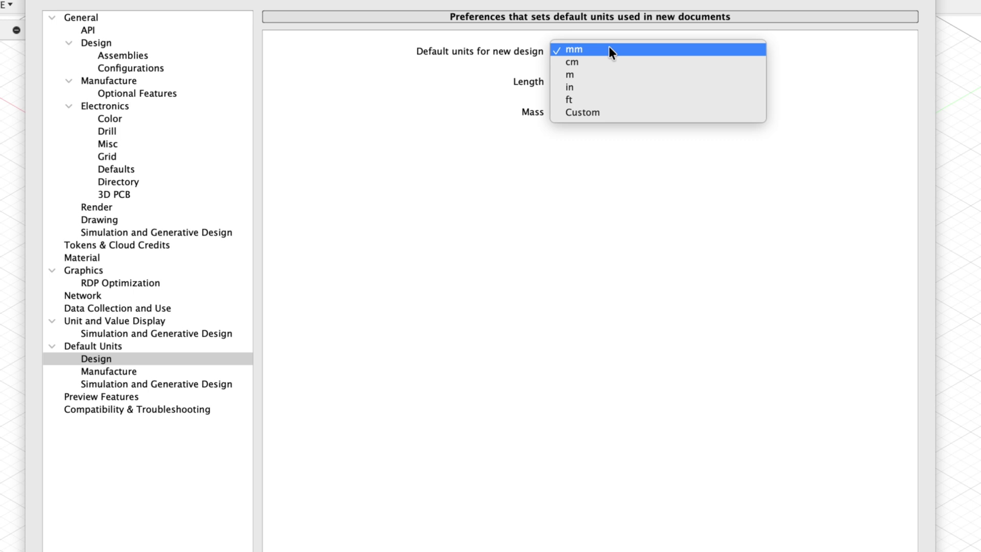
pyautogui.click(631, 190)
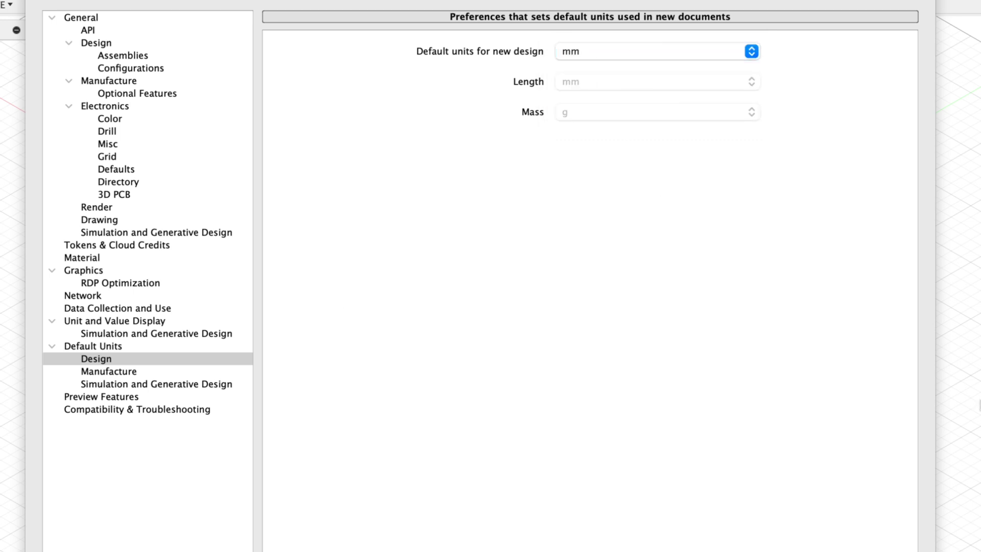
pyautogui.click(157, 384)
pyautogui.click(534, 83)
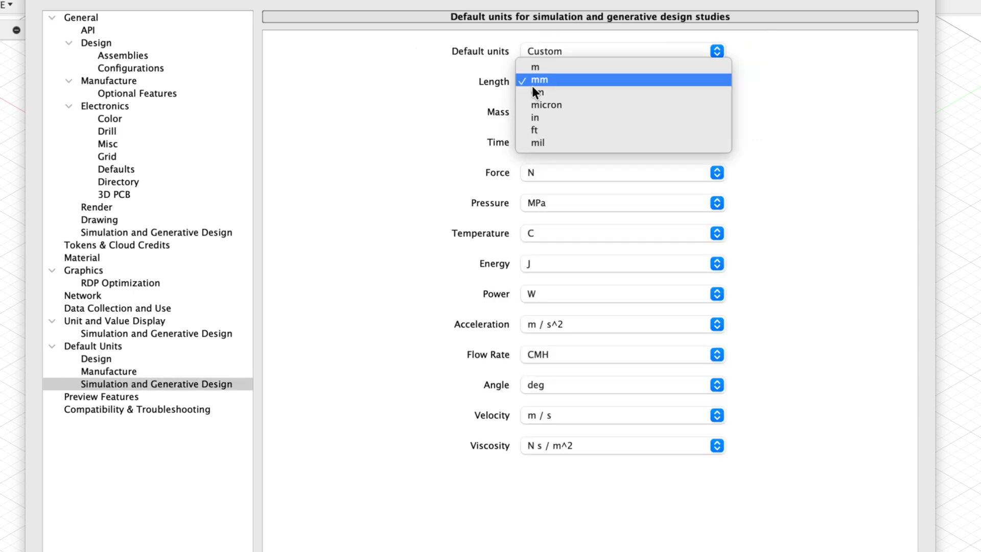
pyautogui.click(537, 81)
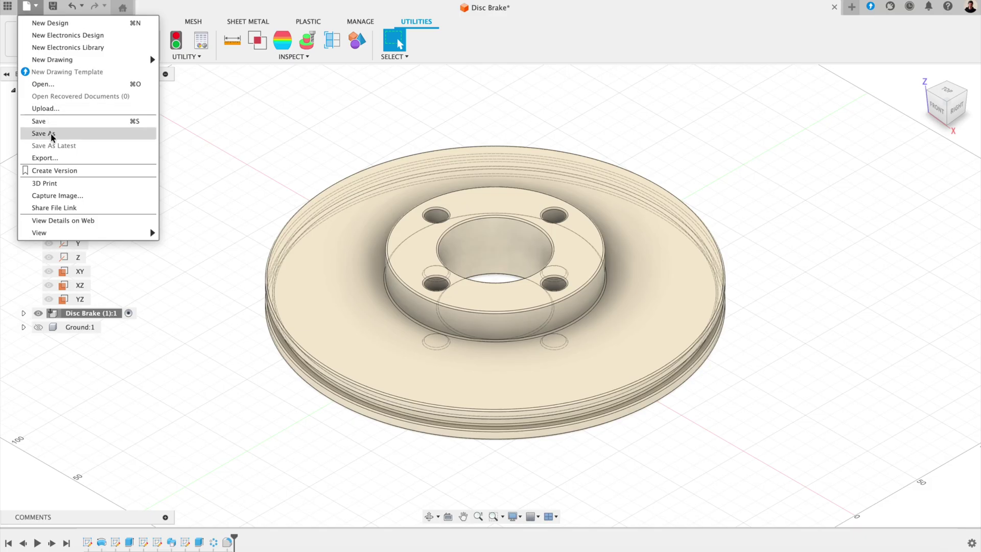
# Step: Enter 'Template' as the design name in the Save As form
pyautogui.press('Escape')
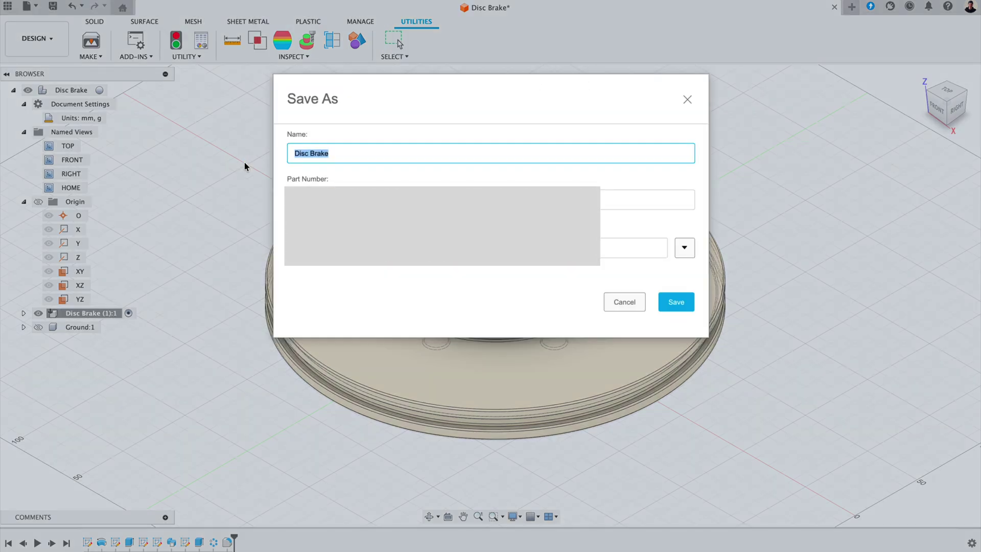
pyautogui.write('Template')
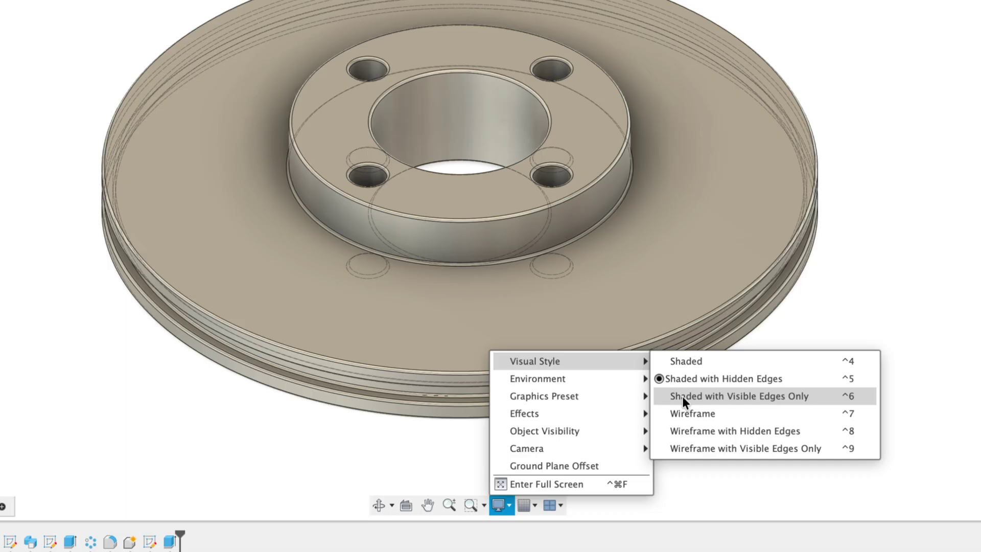
# Step: Set the visual style to Shaded with Hidden Edges, then try Wireframe
pyautogui.click(682, 396)
pyautogui.click(499, 504)
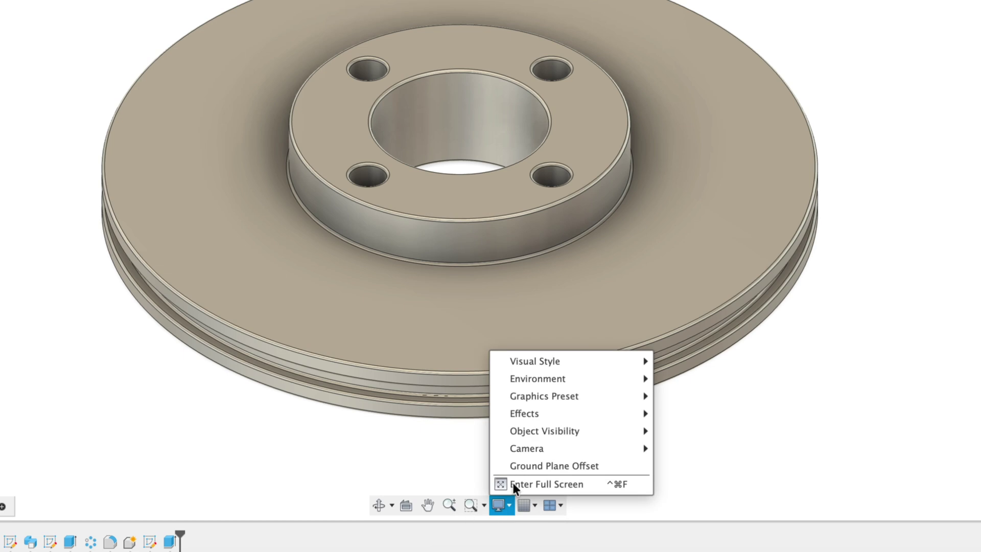
pyautogui.moveTo(611, 357)
pyautogui.click(665, 378)
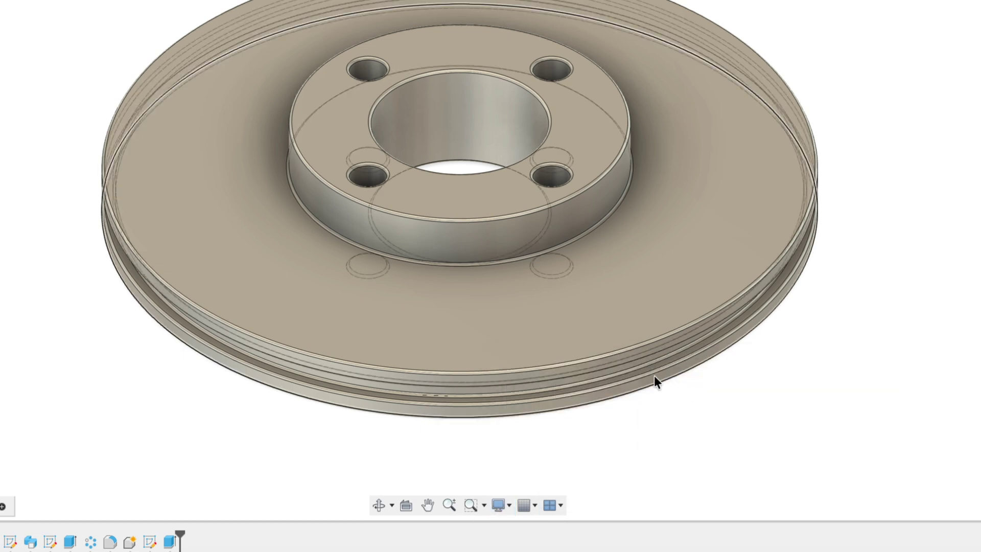
pyautogui.click(492, 505)
pyautogui.moveTo(558, 358)
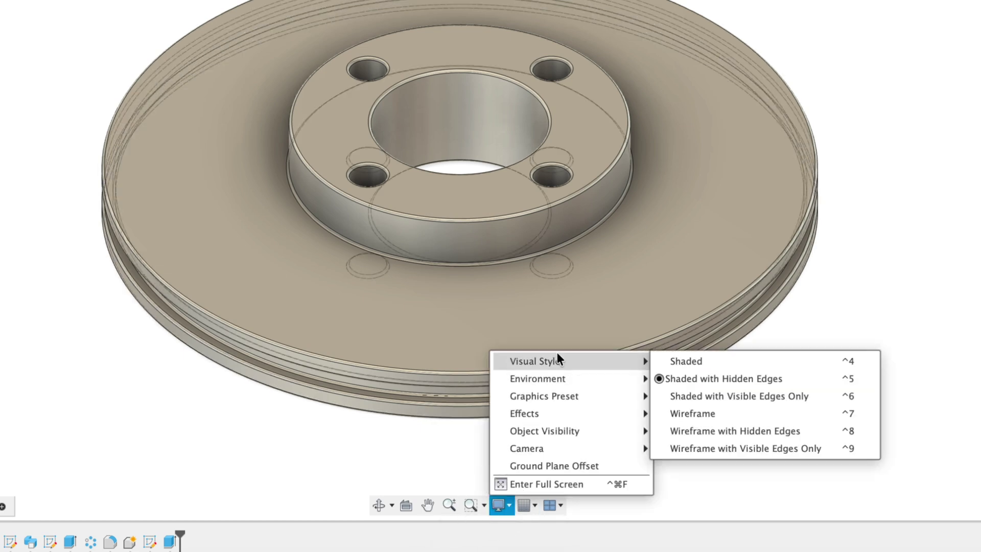
pyautogui.click(690, 412)
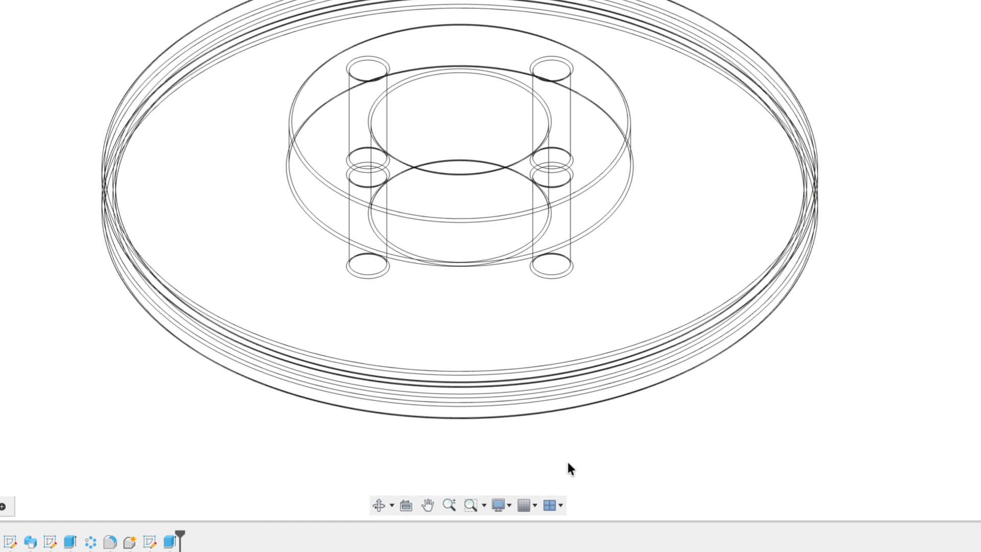
# Step: Try fixed and adaptive grid spacing, discard the changes, and toggle the Layout Grid
pyautogui.click(499, 505)
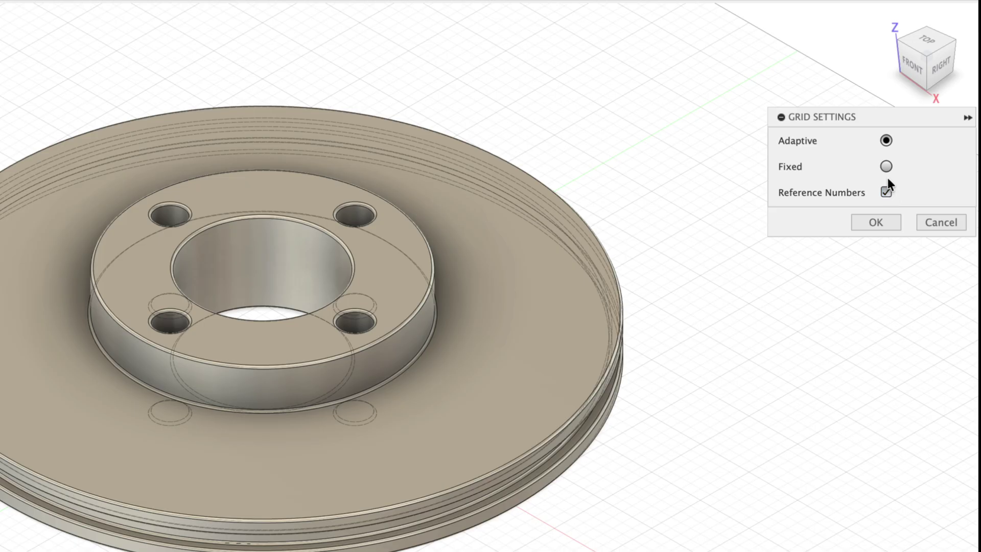
pyautogui.click(886, 167)
pyautogui.click(886, 141)
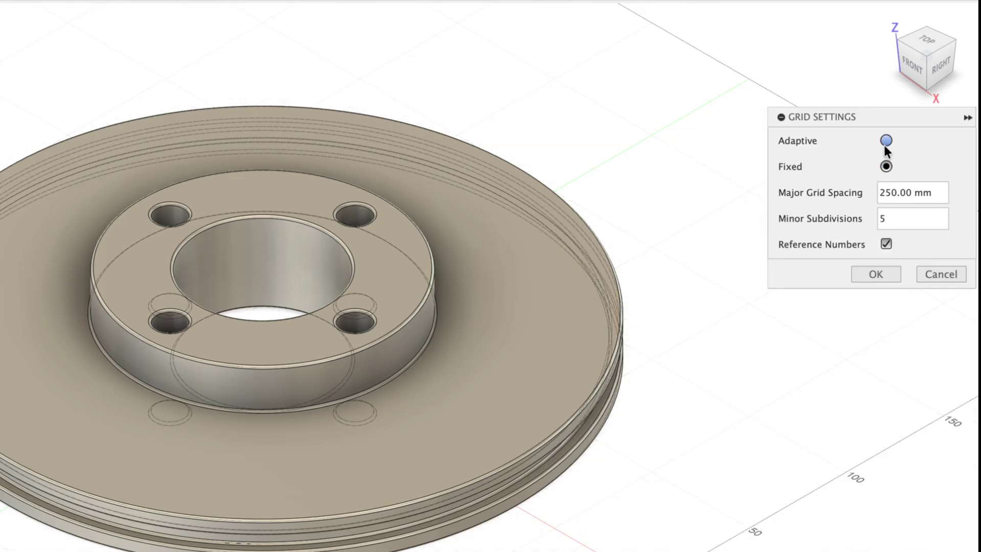
pyautogui.click(928, 220)
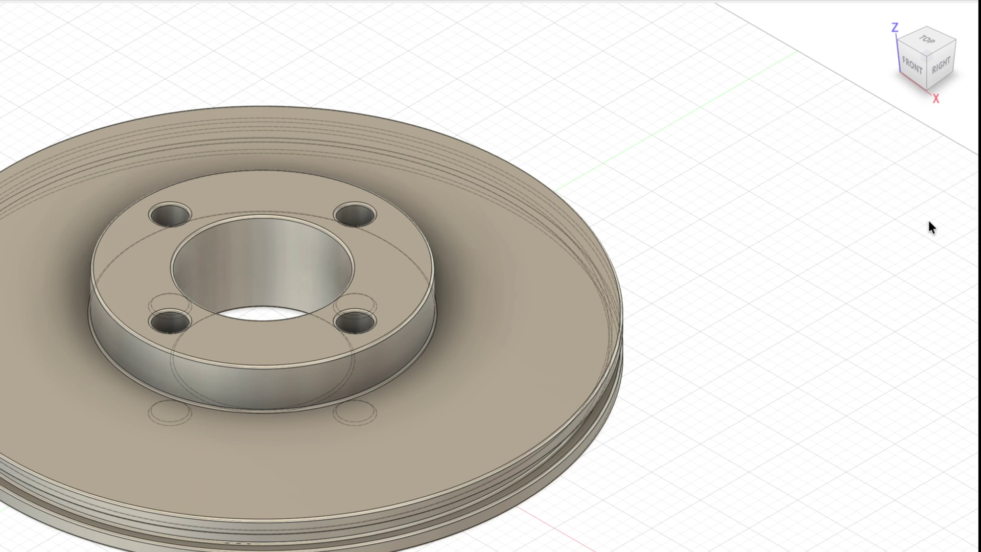
pyautogui.click(330, 517)
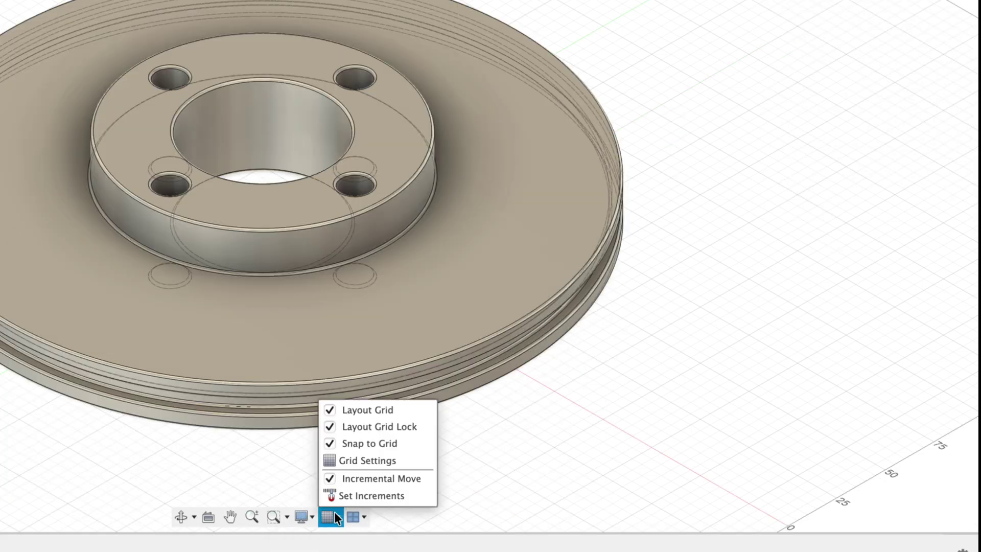
pyautogui.click(330, 410)
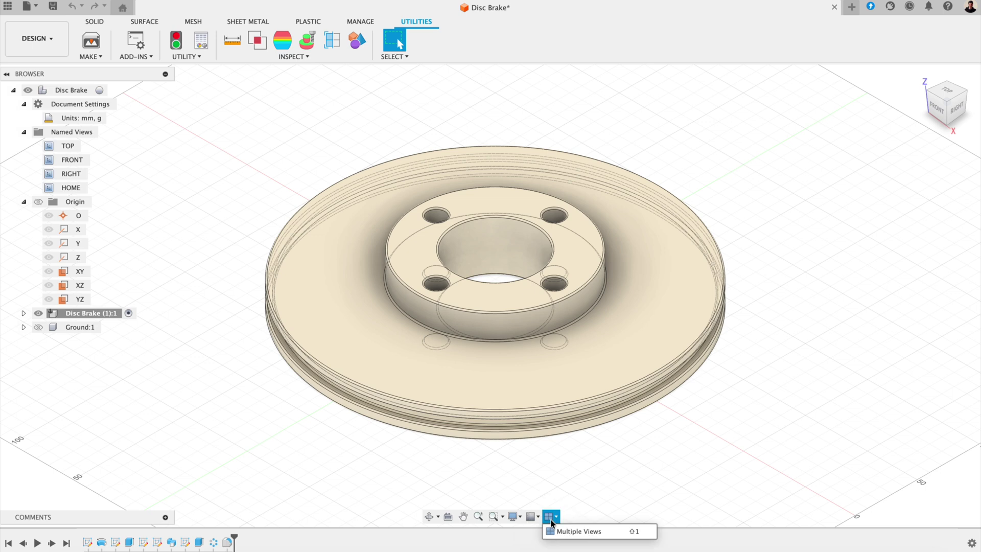
# Step: Split into four viewports and pan the disc to centre it in the top and front views
pyautogui.click(558, 532)
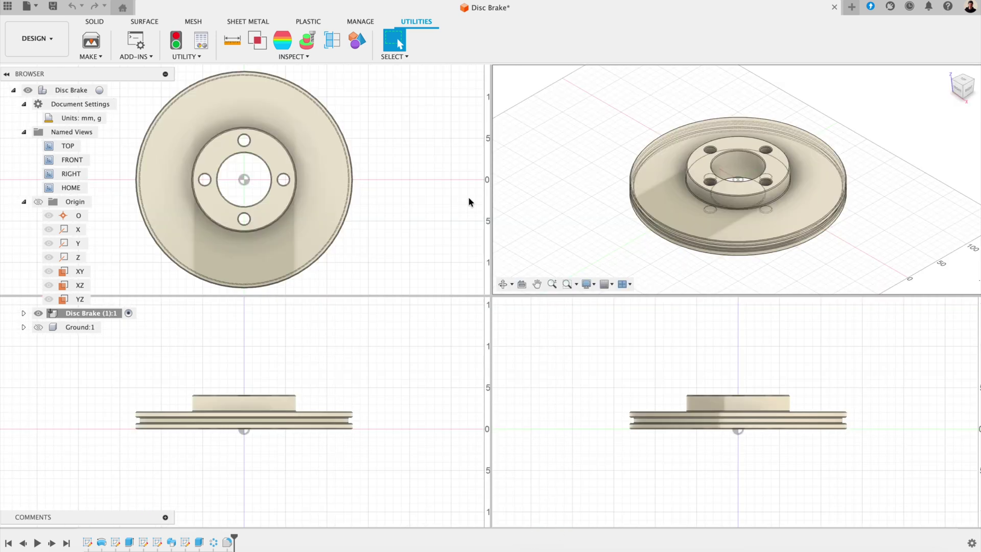
pyautogui.moveTo(424, 198); pyautogui.dragTo(412, 195, button='middle')
pyautogui.moveTo(412, 195)
pyautogui.mouseDown()
pyautogui.moveTo(416, 164)
pyautogui.moveTo(424, 189)
pyautogui.mouseUp()
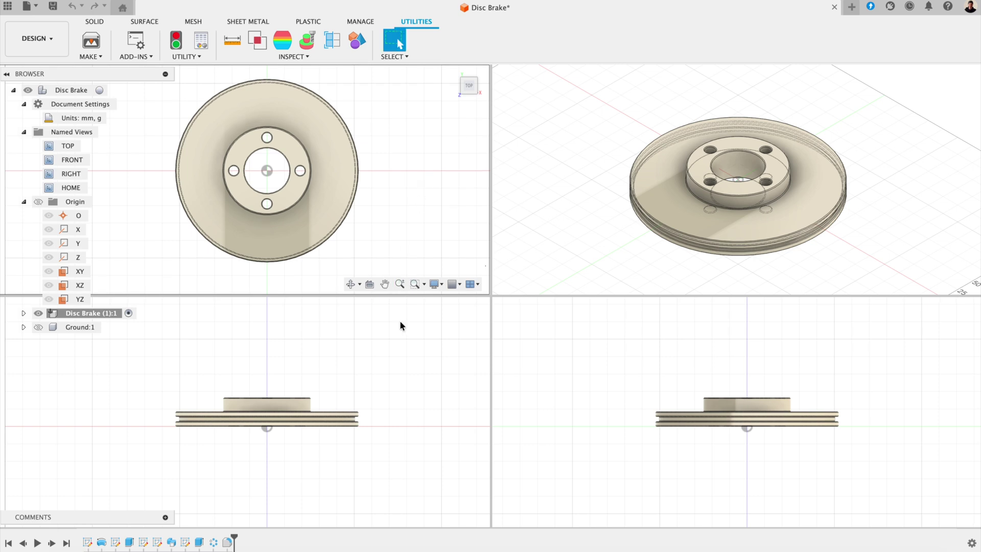
pyautogui.click(400, 330)
pyautogui.moveTo(400, 329); pyautogui.dragTo(396, 363)
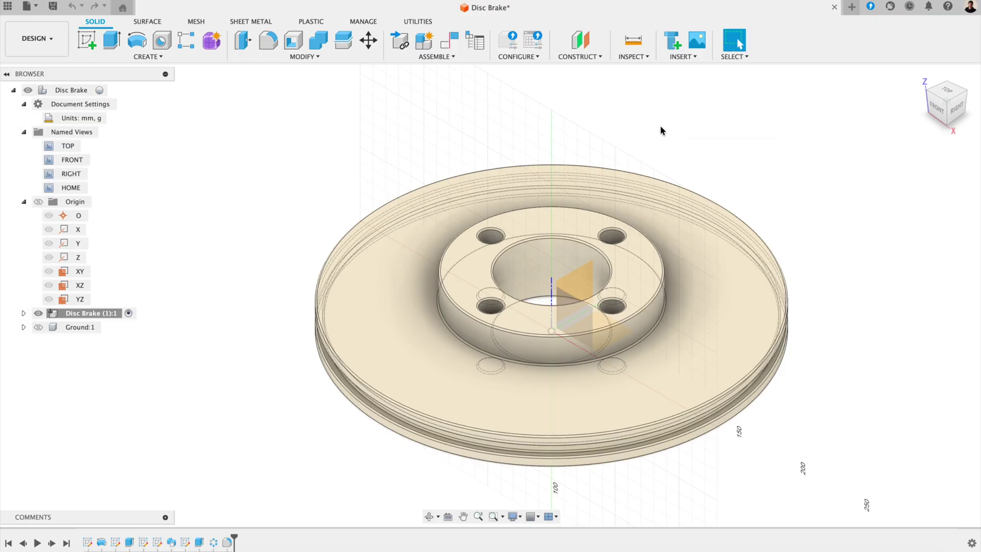
pyautogui.press('e')
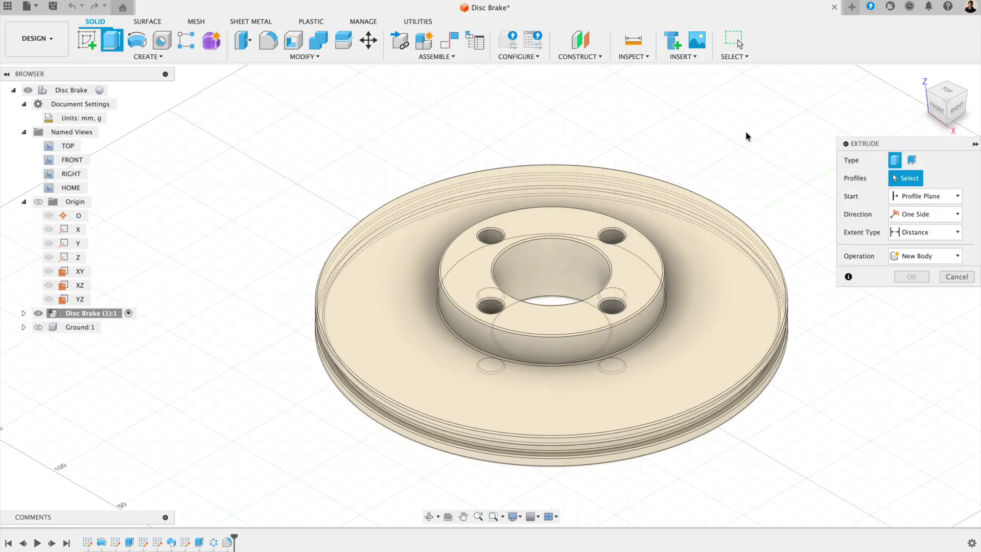
pyautogui.click(957, 276)
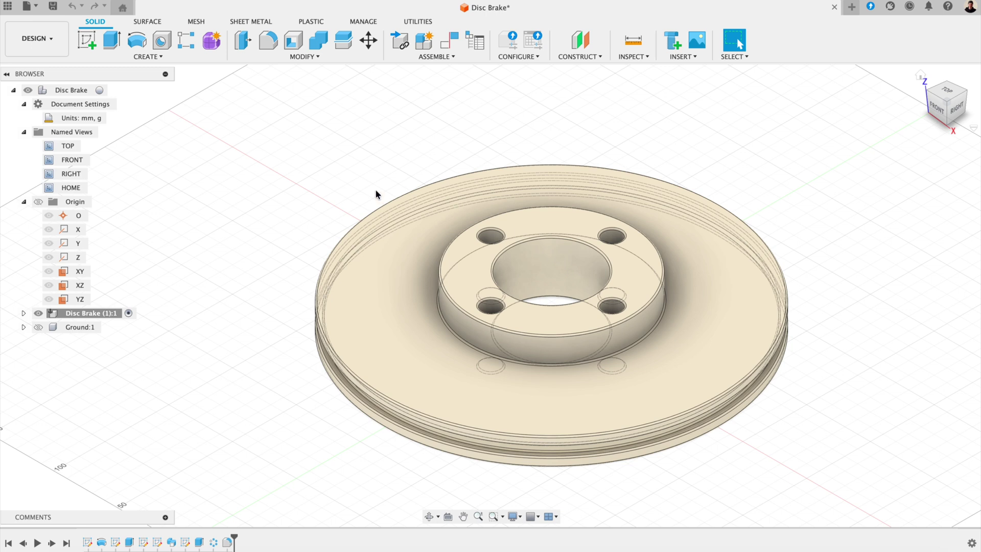
# Step: Assign Command+0 as the keyboard shortcut for the Revolve command in the CREATE menu
pyautogui.click(147, 57)
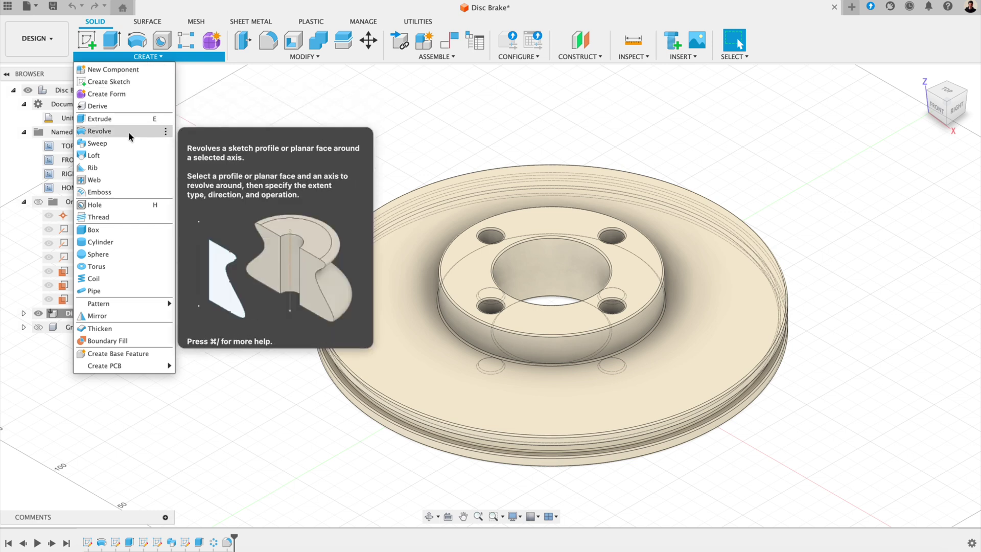
pyautogui.click(166, 131)
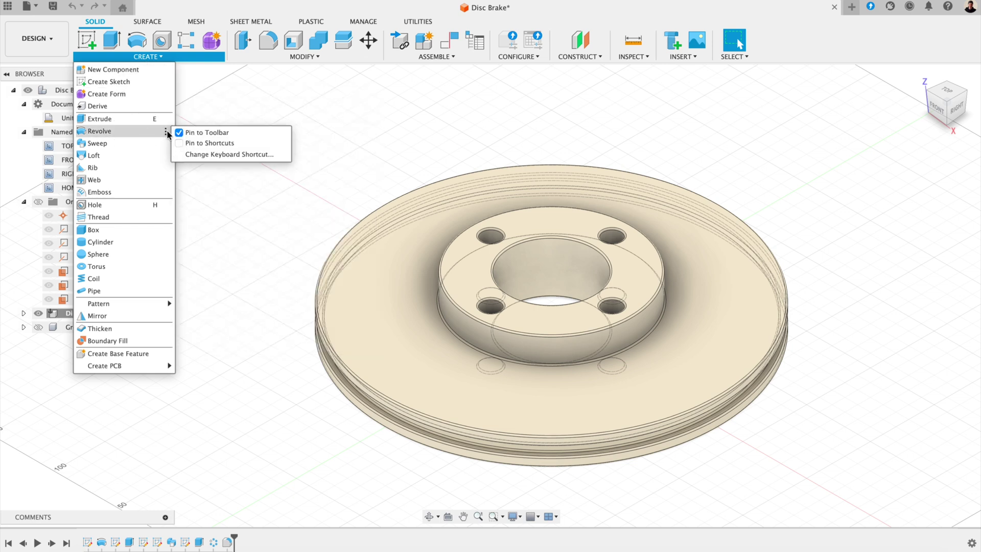
pyautogui.click(203, 154)
pyautogui.click(316, 237)
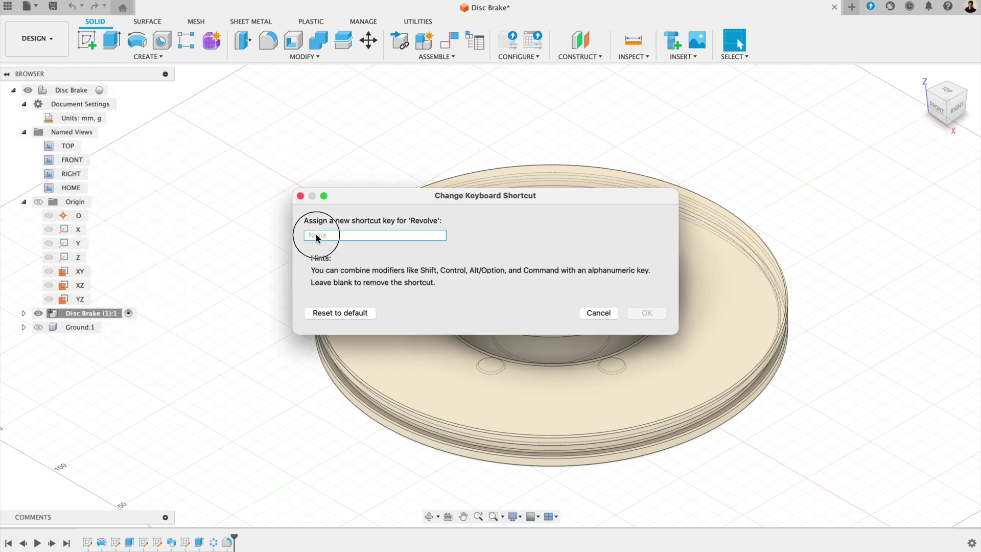
pyautogui.click(330, 235)
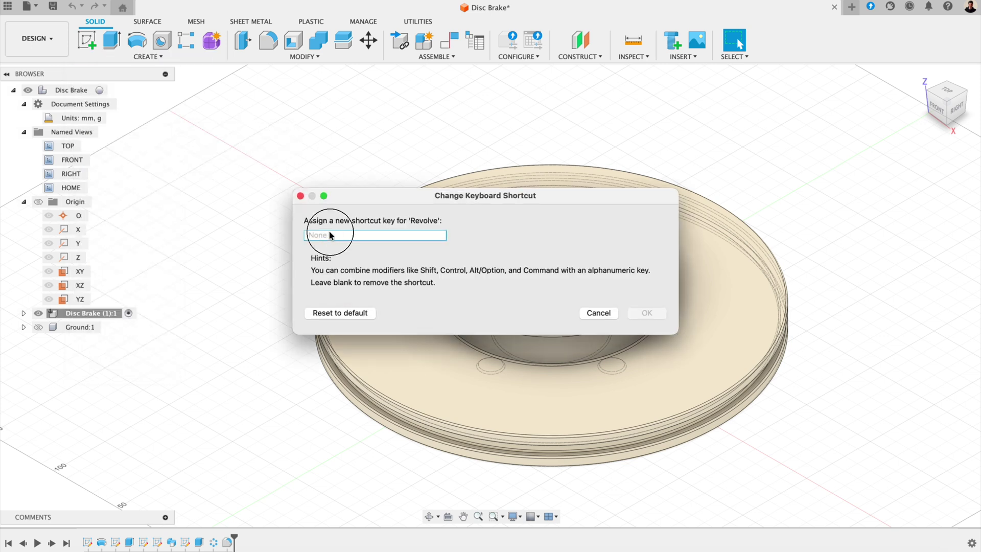
pyautogui.press('super+0')
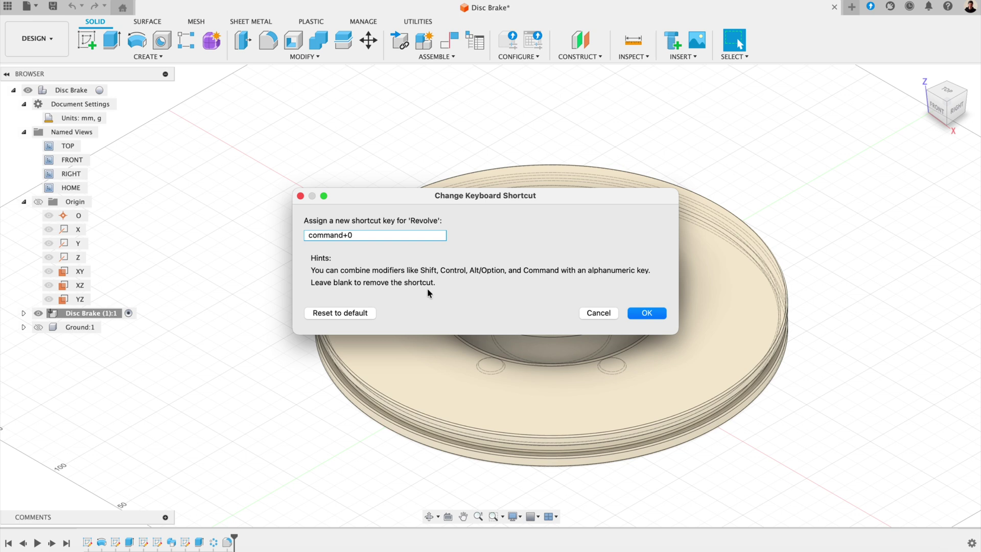
pyautogui.press('Return')
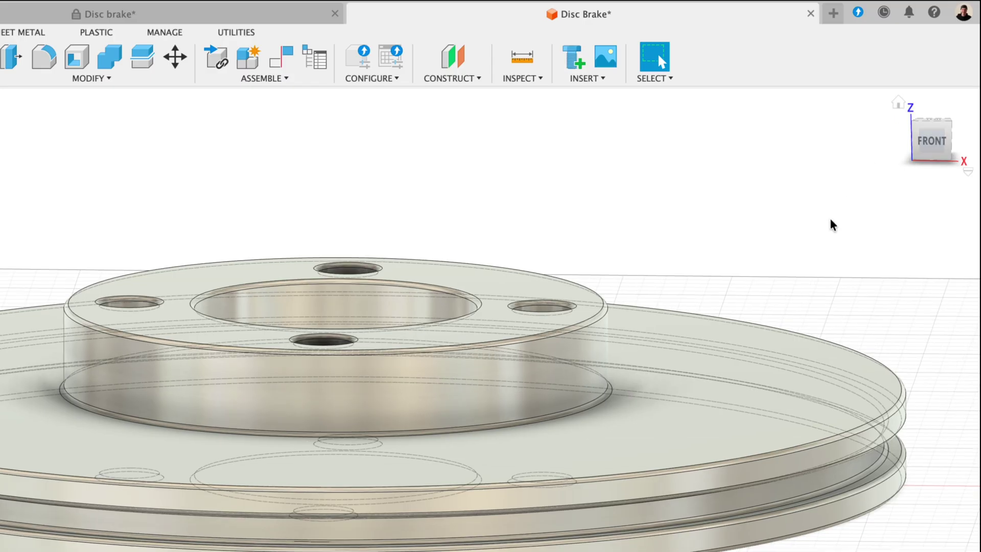
# Step: From the Front view, reset the ViewCube home view to default and return to it
pyautogui.keyDown('shift'); pyautogui.moveTo(830, 221); pyautogui.dragTo(785, 265, button='middle'); pyautogui.keyUp('shift')
pyautogui.scroll(-5, 786, 266)
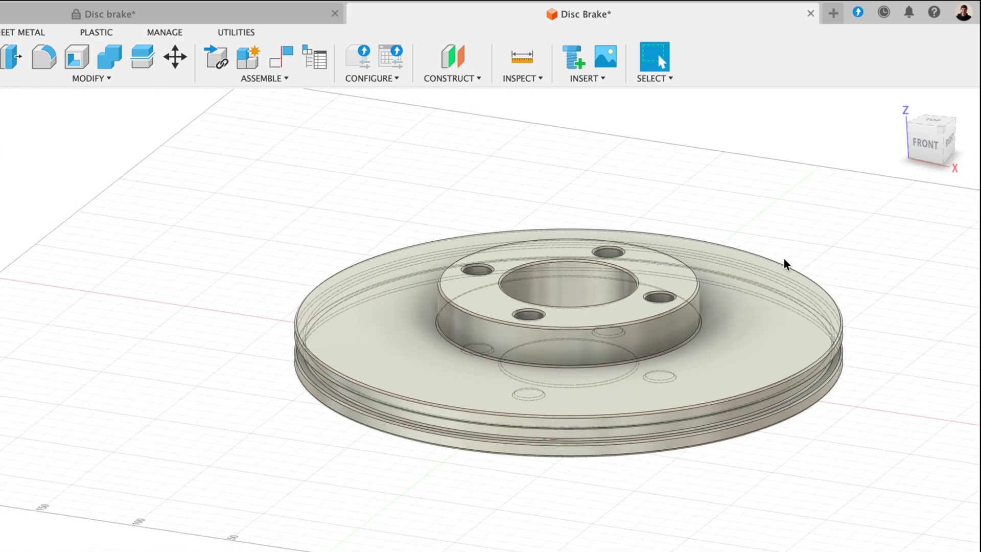
pyautogui.moveTo(900, 106)
pyautogui.click(925, 144)
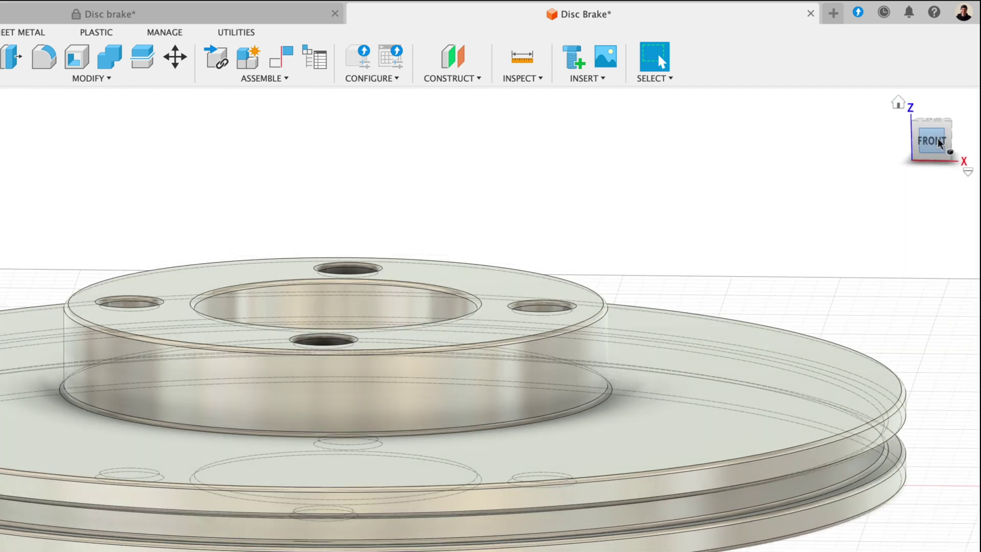
pyautogui.click(965, 172)
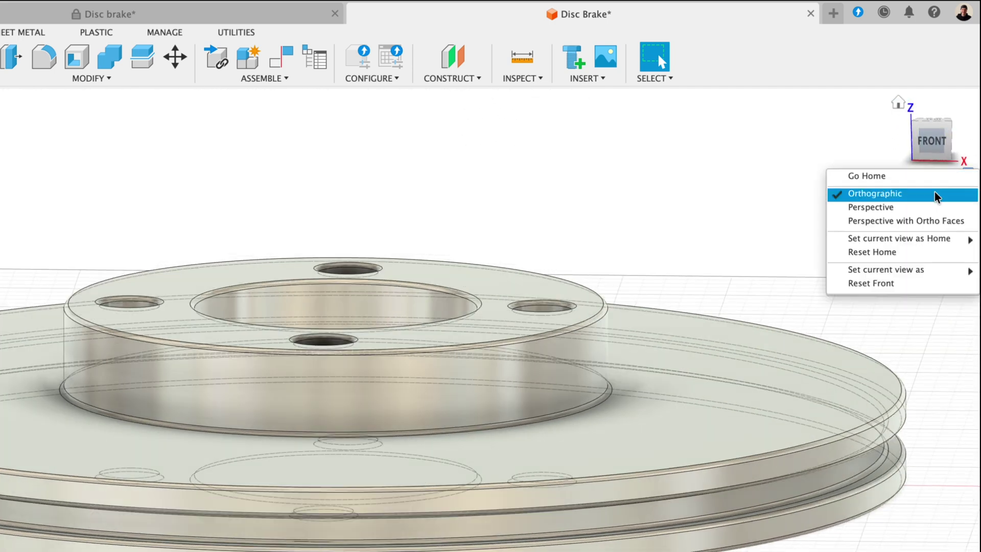
pyautogui.click(922, 252)
pyautogui.click(897, 100)
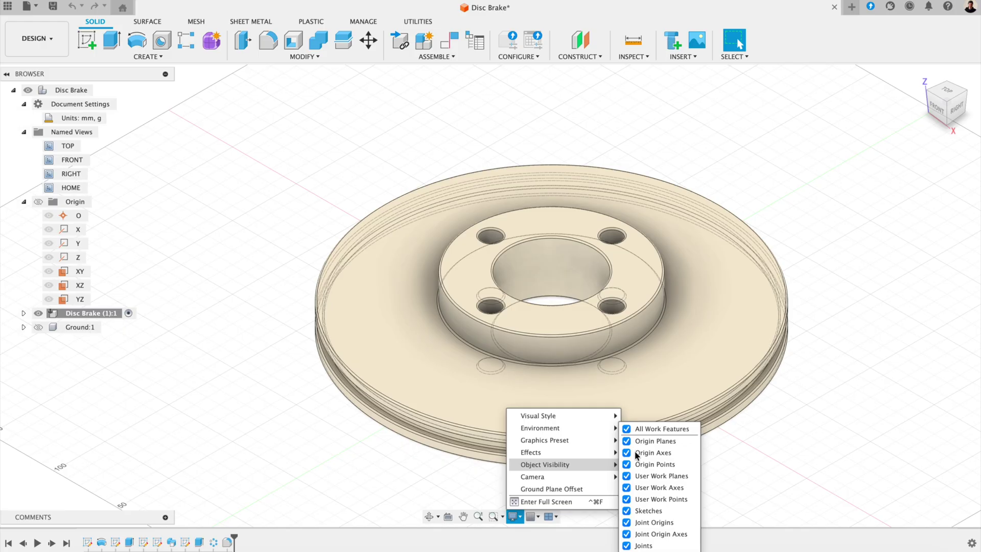
# Step: Toggle origin planes, origin points and user work planes off and back on
pyautogui.click(627, 443)
pyautogui.click(628, 442)
pyautogui.click(627, 464)
pyautogui.click(628, 464)
pyautogui.click(627, 476)
pyautogui.click(628, 477)
# Step: Toggle sketches, joint origins and joints off and back on, then open the account menu
pyautogui.click(626, 511)
pyautogui.click(627, 511)
pyautogui.click(628, 522)
pyautogui.click(627, 522)
pyautogui.click(627, 546)
pyautogui.click(628, 546)
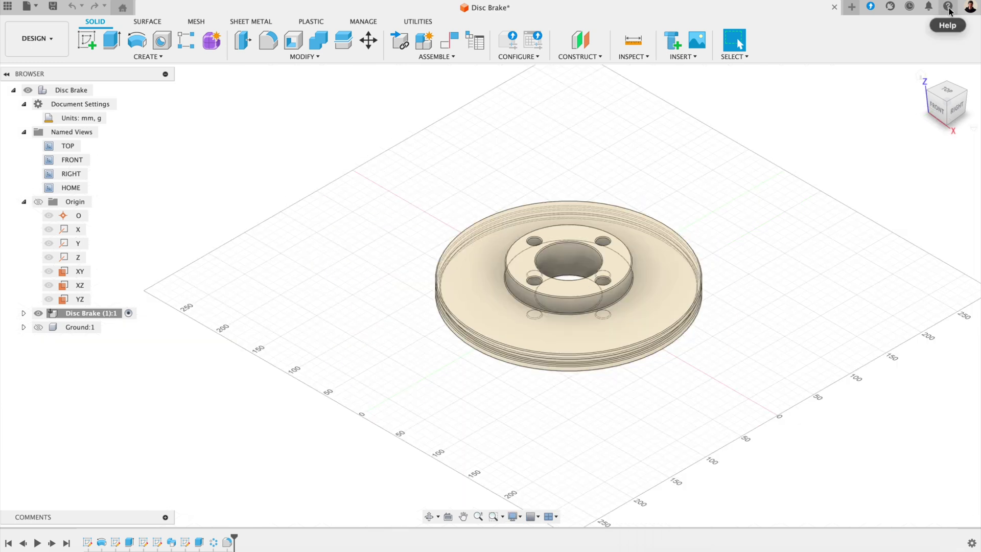
pyautogui.click(970, 6)
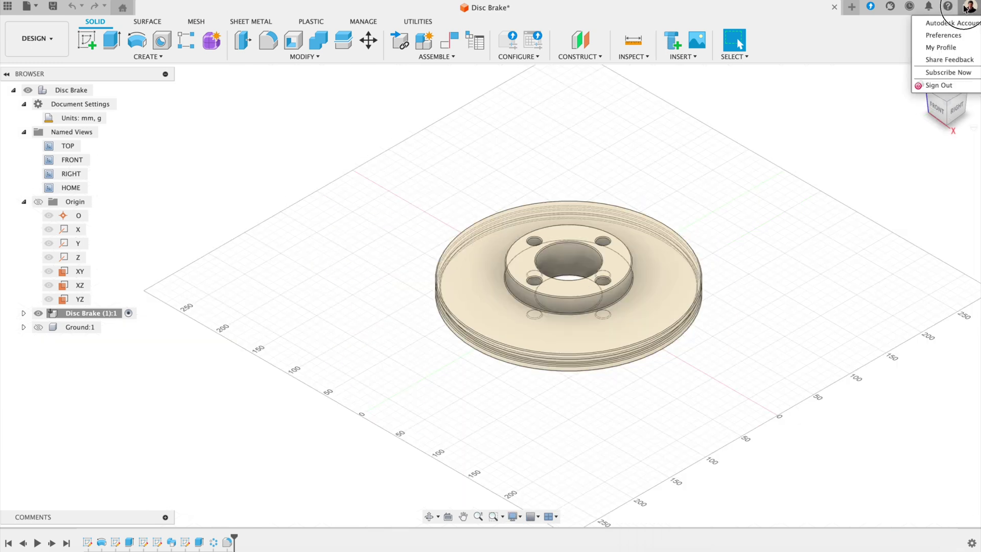
# Step: Open Preferences and choose Restore Defaults to raise the reset warning
pyautogui.click(951, 35)
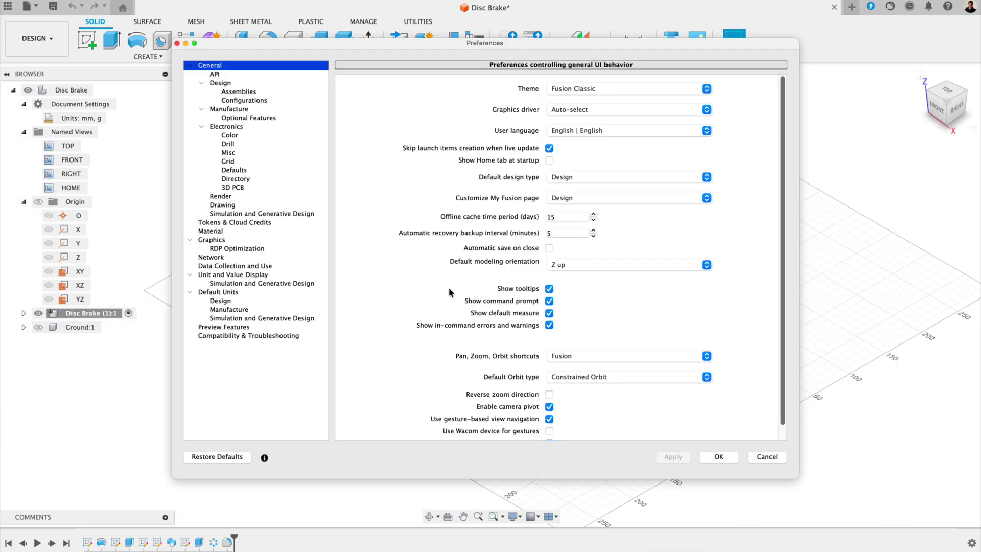
pyautogui.click(232, 456)
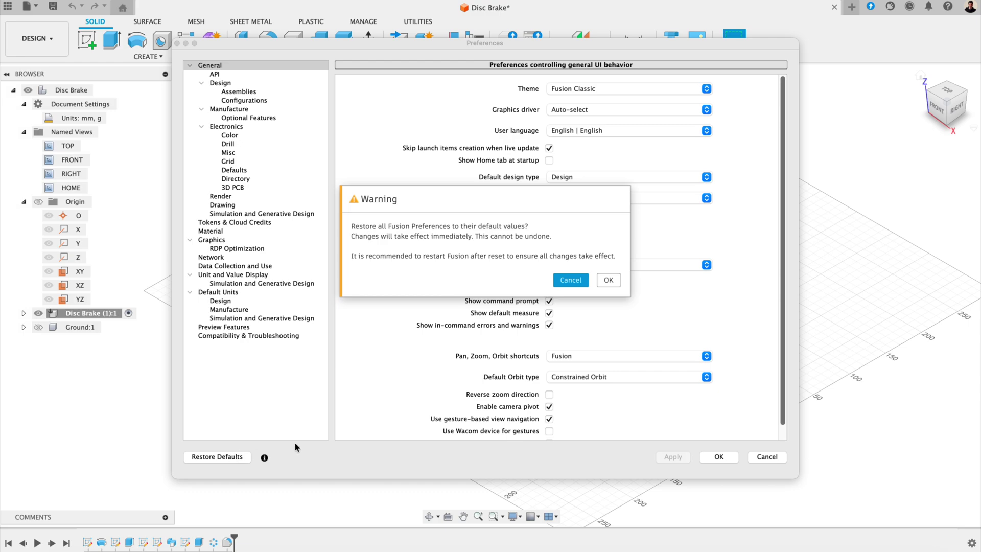